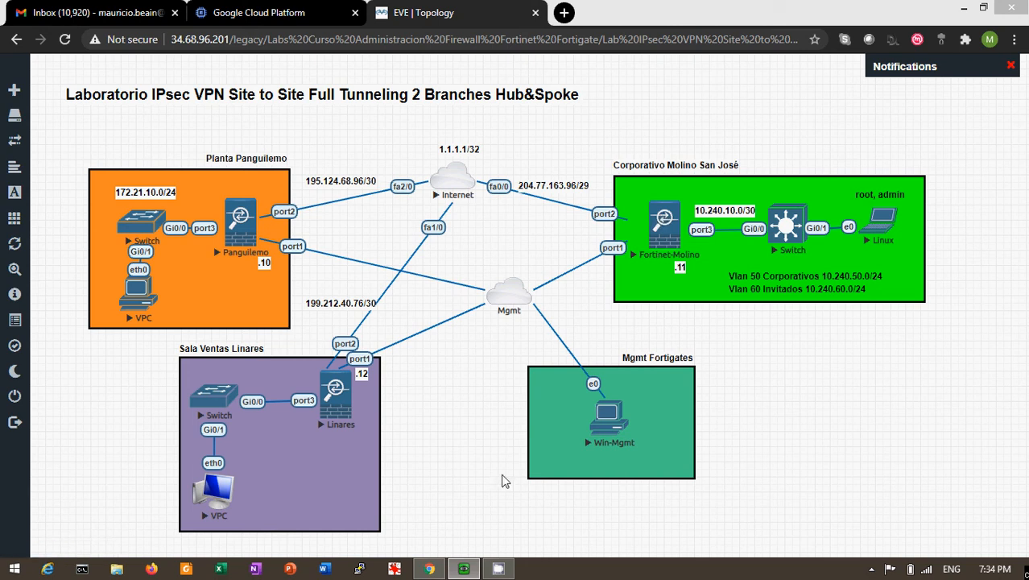
- Bring the Win-Mgmt management PC's window to the front over the EVE-NG topology
click(473, 568)
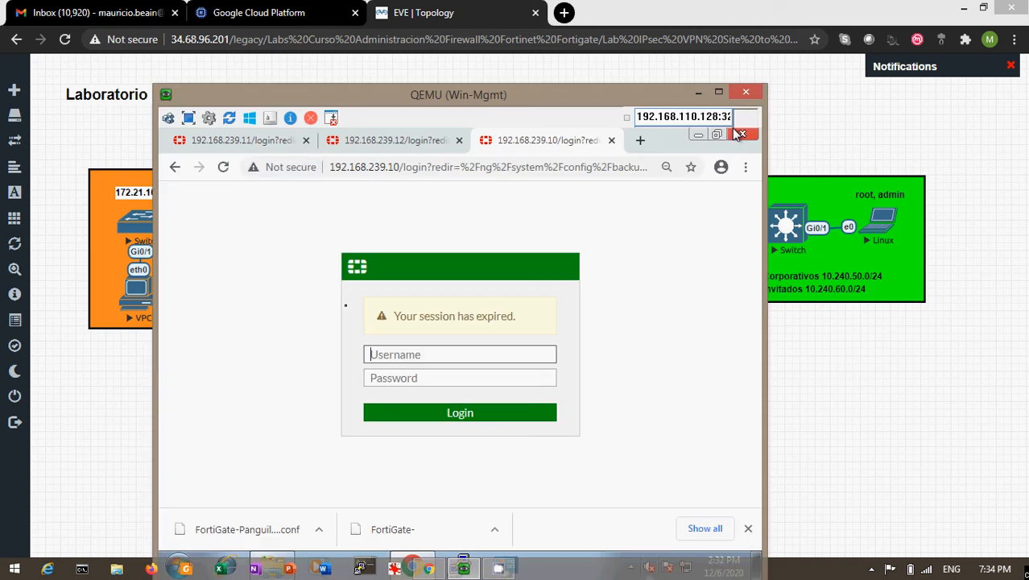
- Log back into FortiGate-Molino at 192.168.239.11 as admin with the account password and close the download bar
click(242, 141)
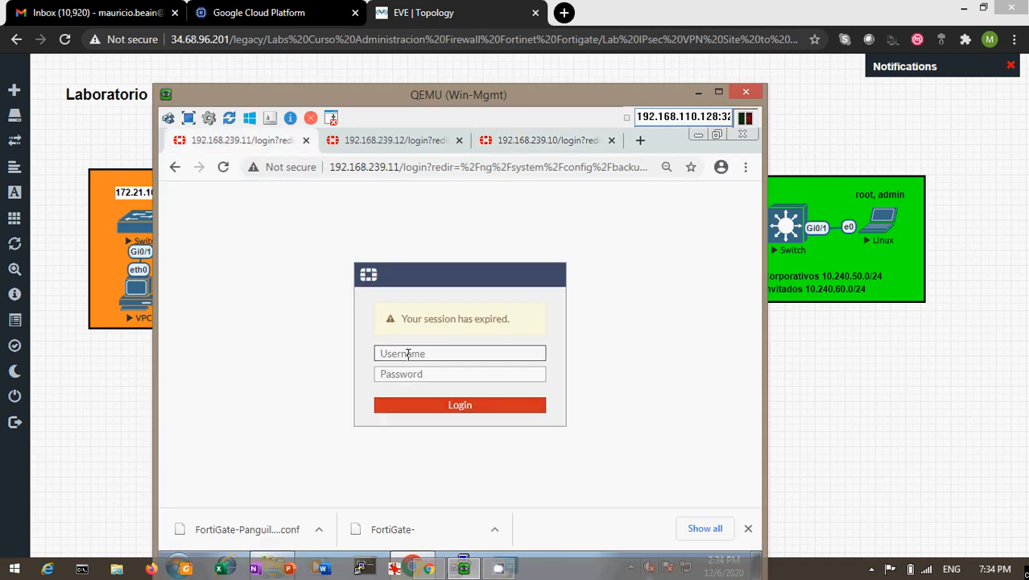
text(admin)
key(Tab)
text(a)
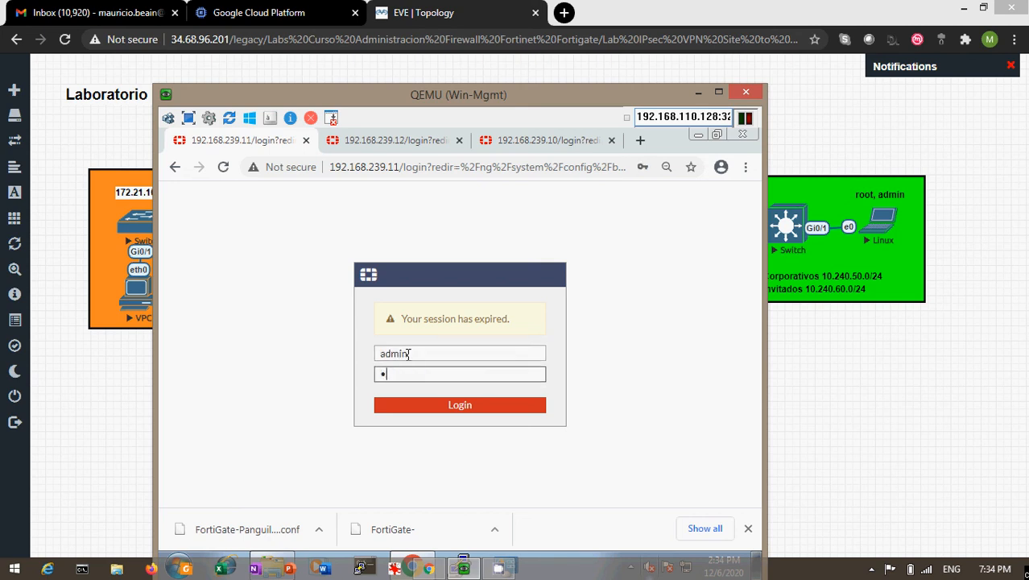
text(dmin)
key(Return)
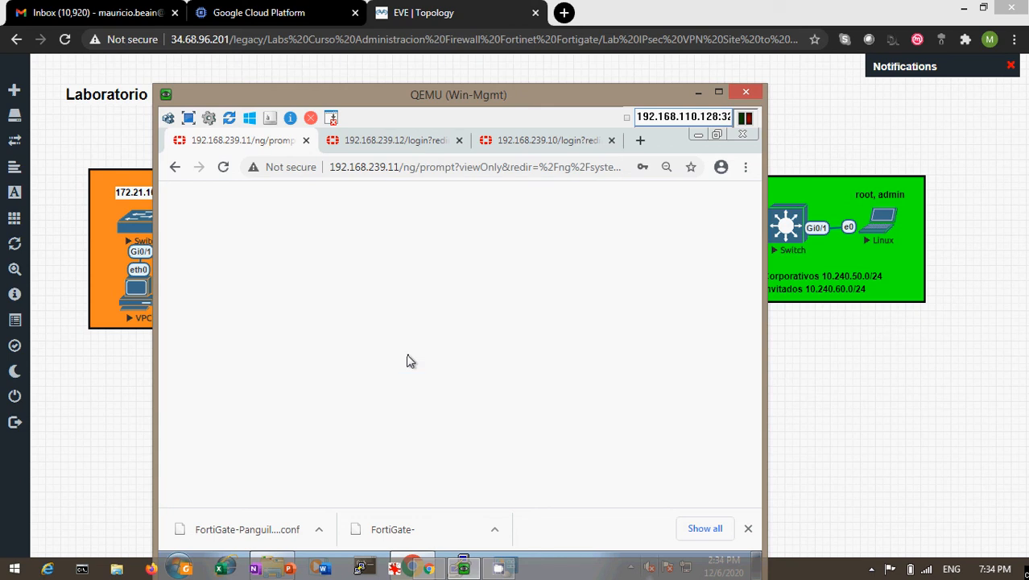
click(743, 531)
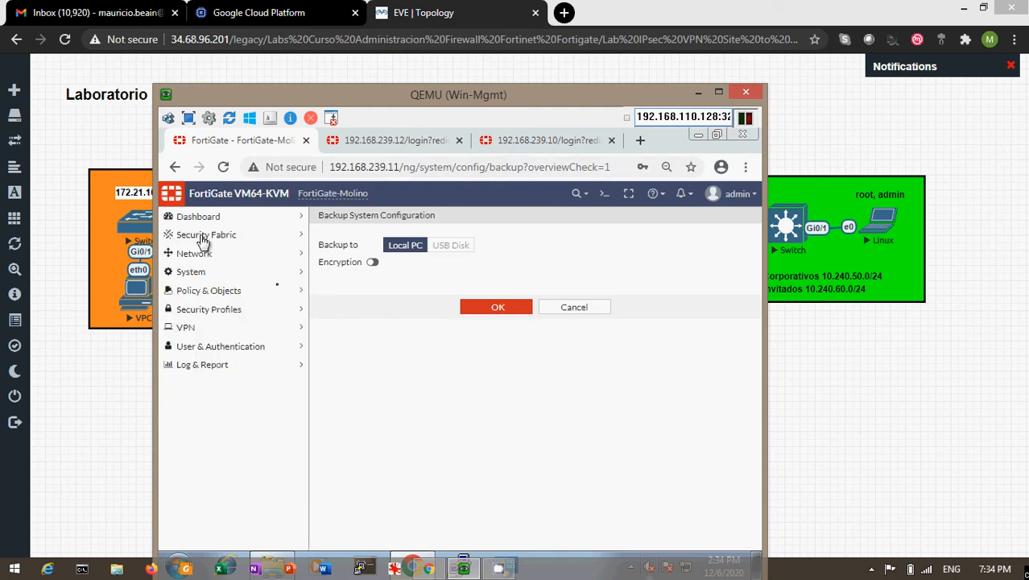
- Show the IPsec tunnels and confirm VPN_Mol_Lin and VPN_Mol_Panguil are Up on WAN (port2)
click(187, 329)
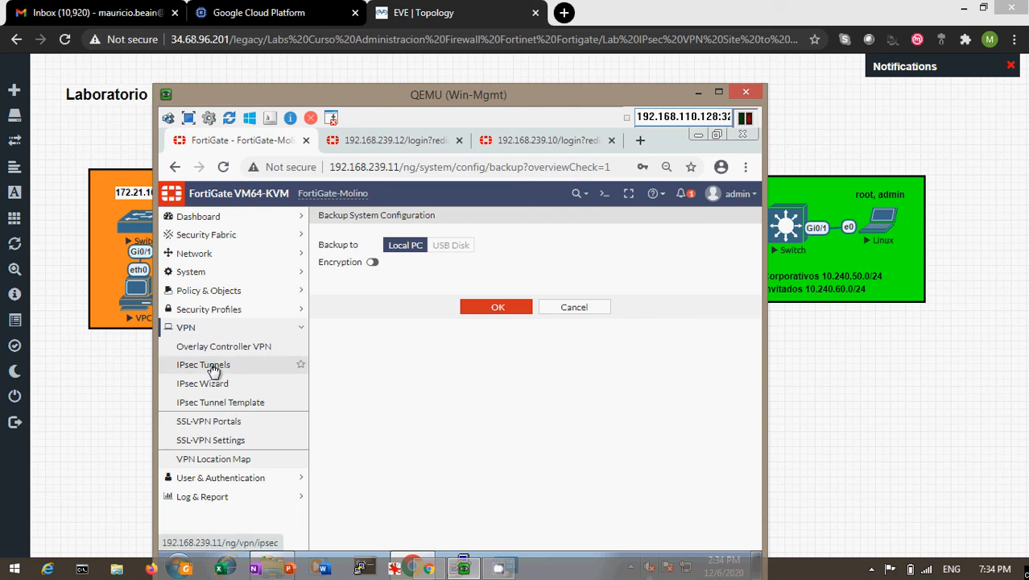
click(211, 368)
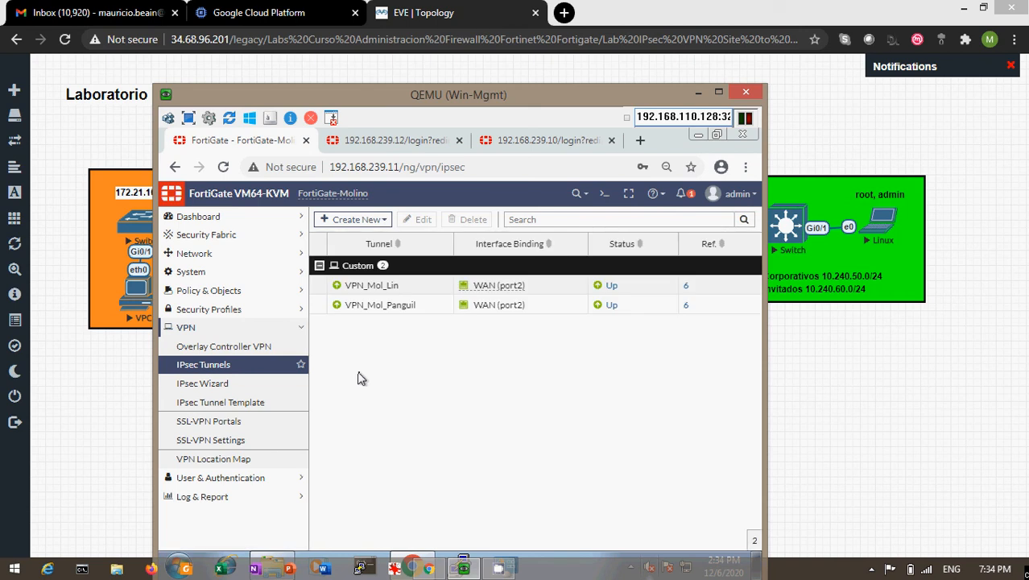
mouse_move(396, 295)
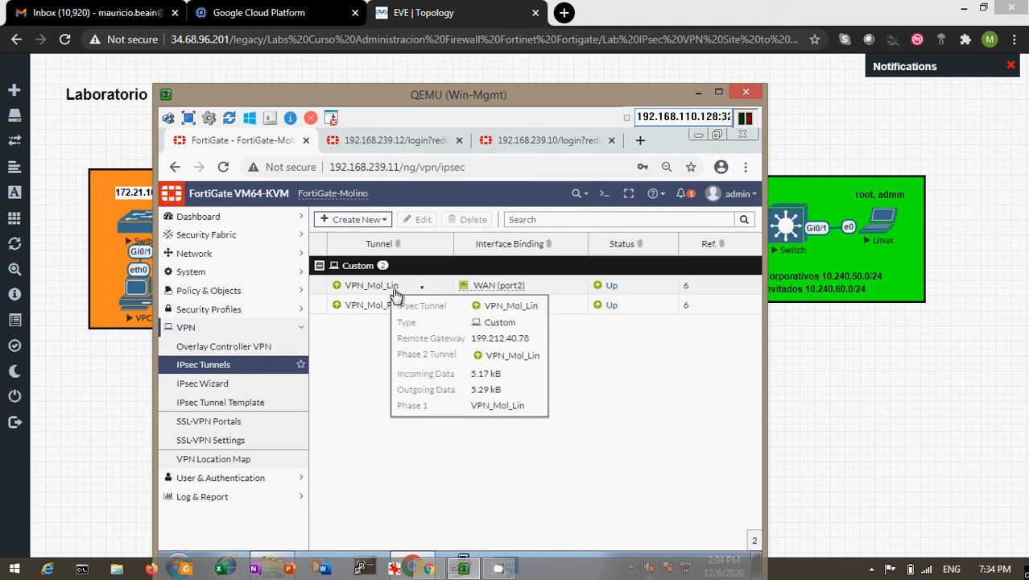
mouse_move(411, 310)
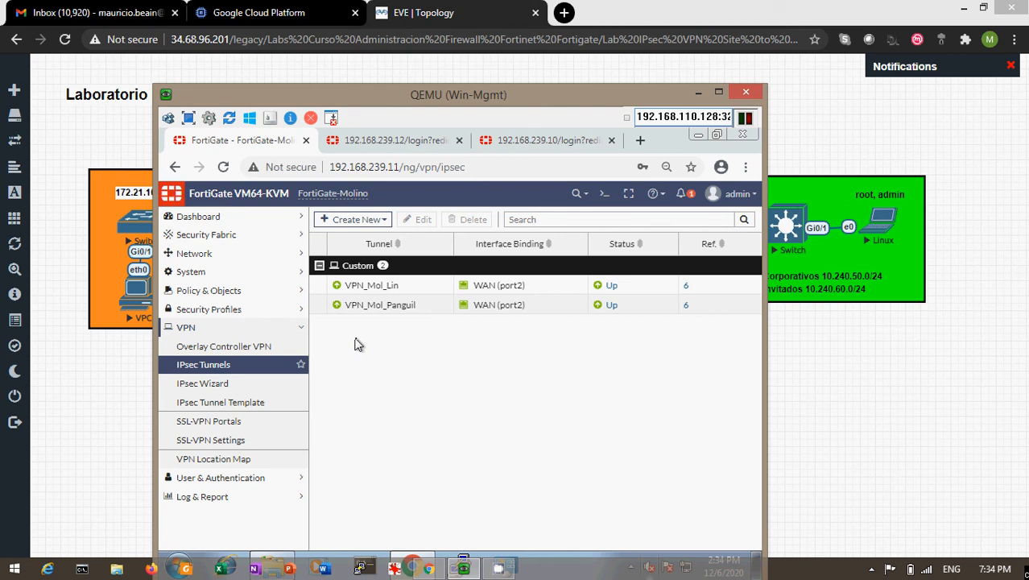
double_click(397, 291)
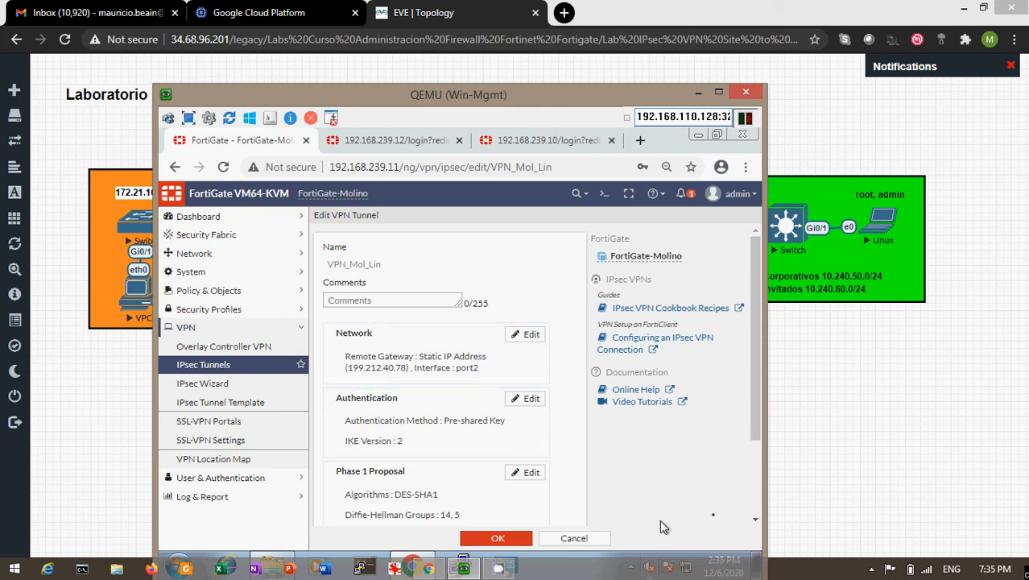
click(755, 523)
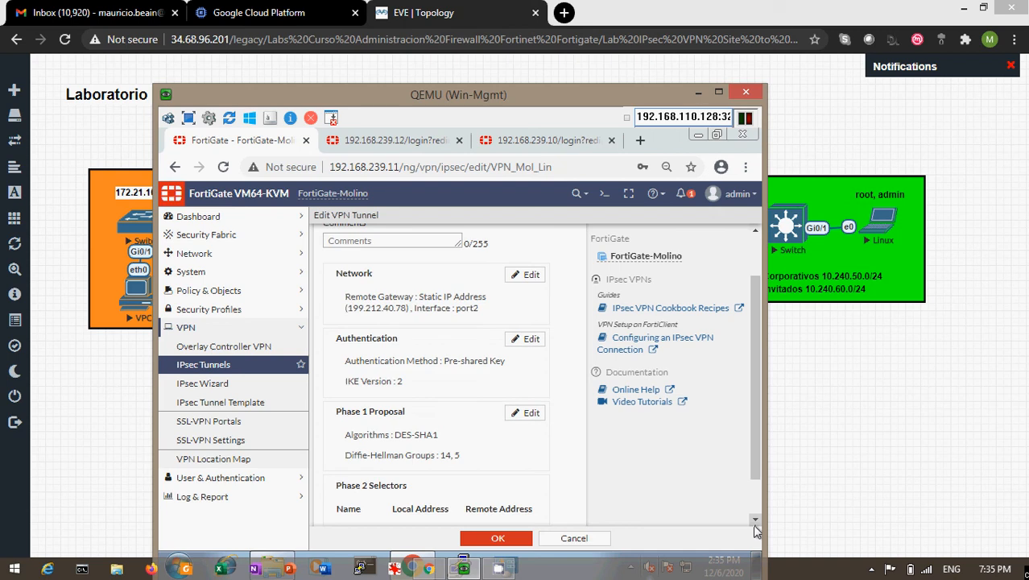
click(755, 523)
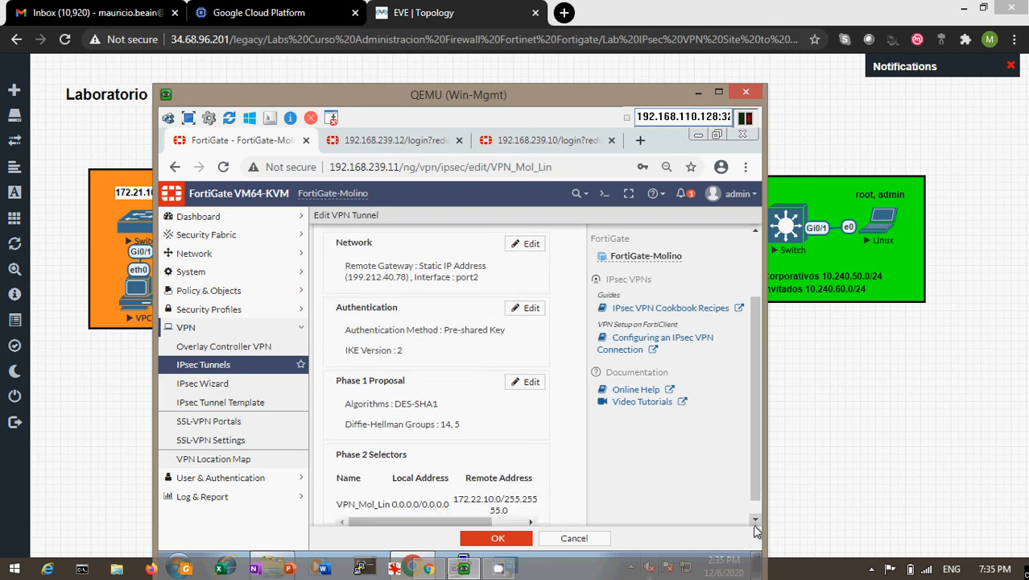
click(755, 524)
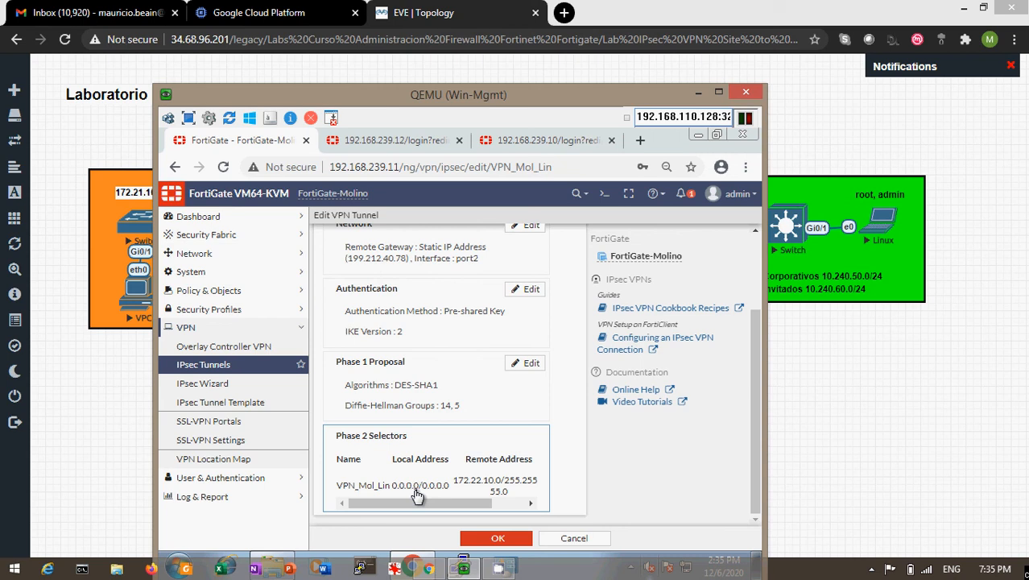
click(835, 400)
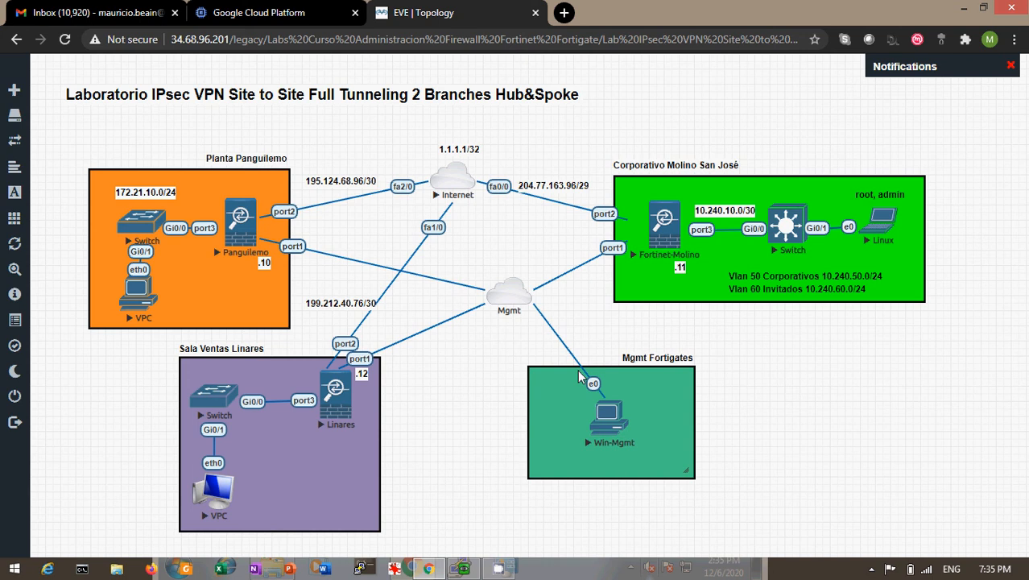
click(472, 573)
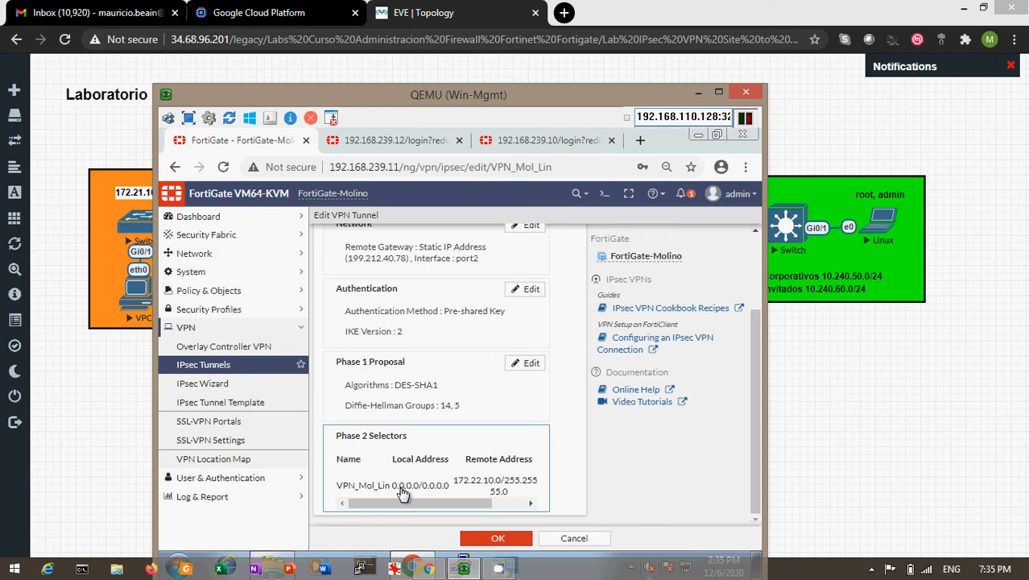
click(561, 546)
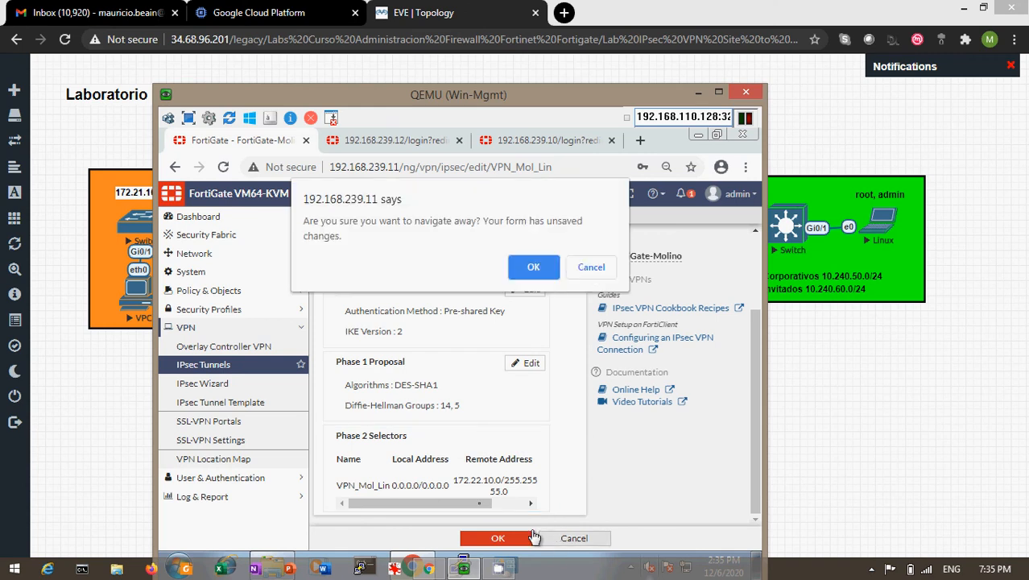
click(521, 269)
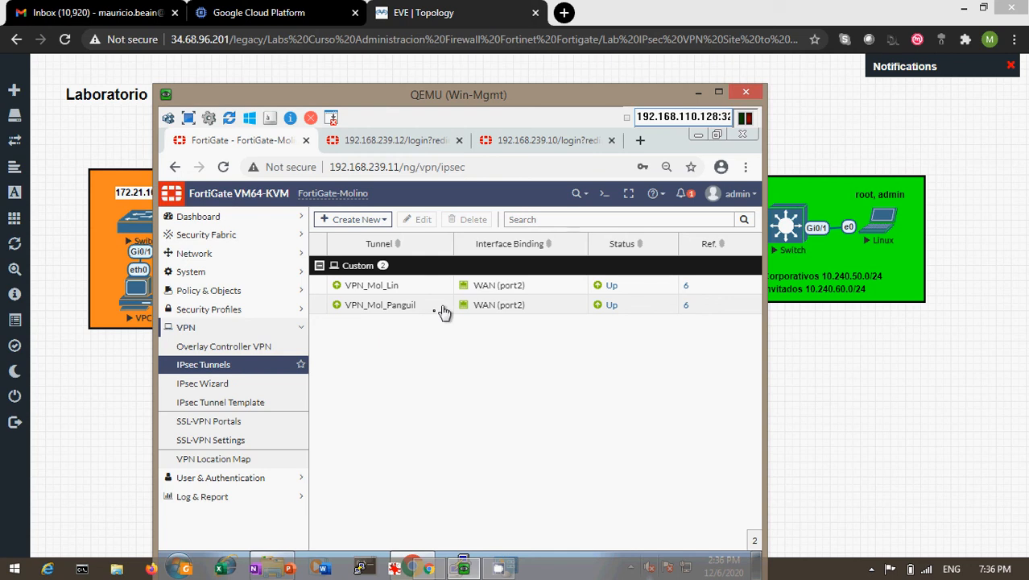
- Display Molino's static routes: default route plus 172.21.10.0/24 and 172.22.10.0/24 via the VPN tunnels
mouse_move(412, 311)
click(224, 291)
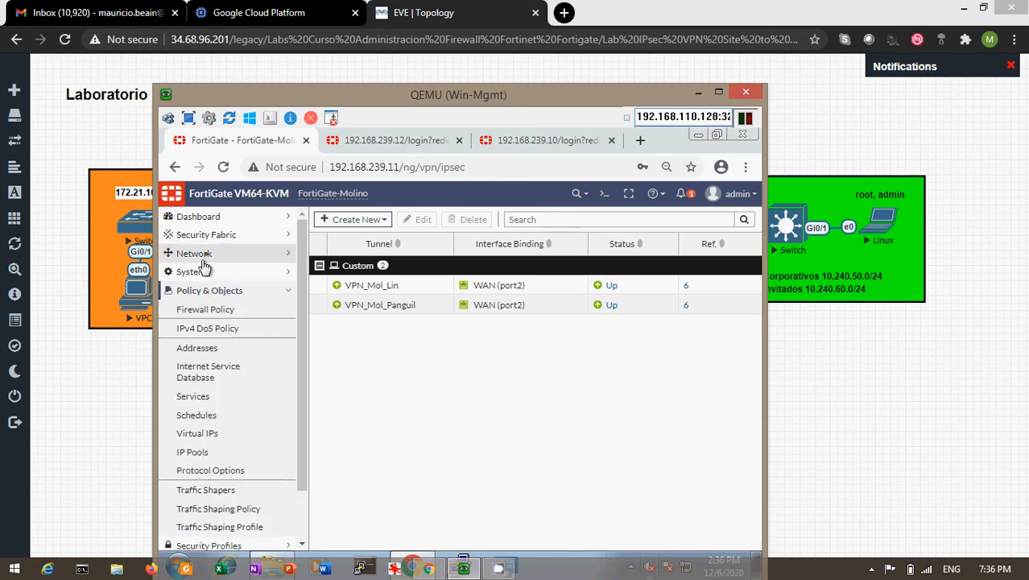
click(212, 255)
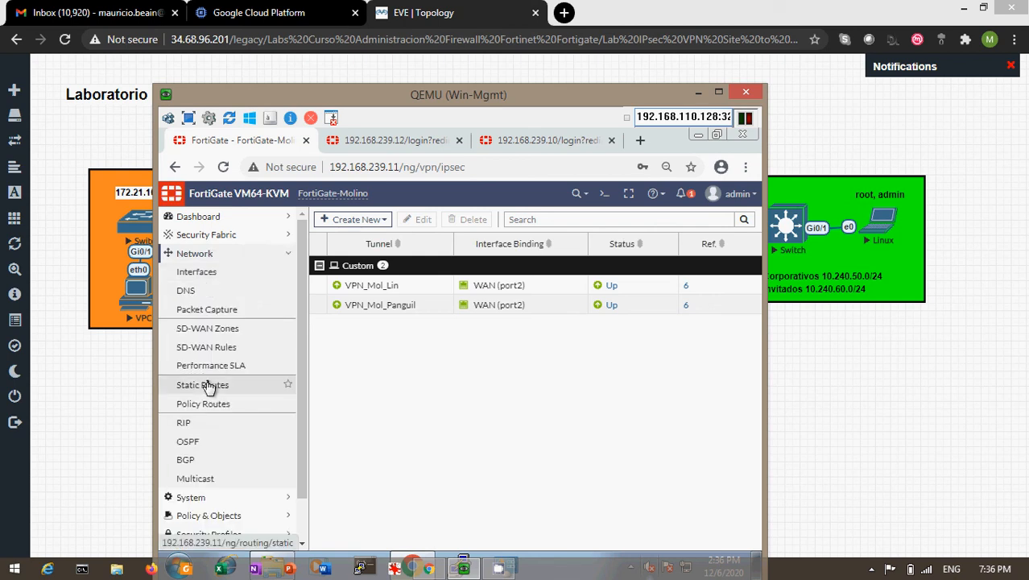
click(205, 385)
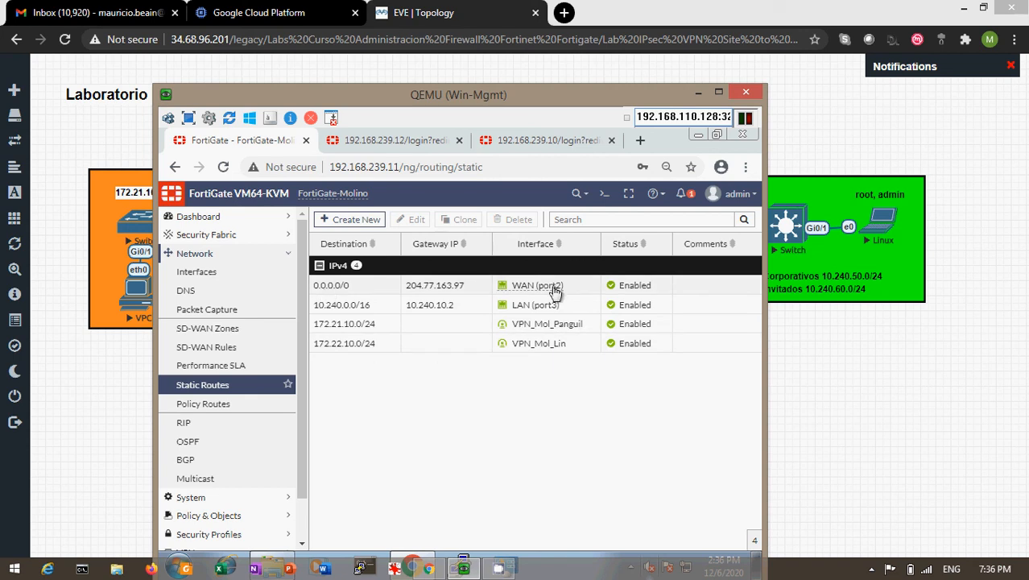
mouse_move(554, 292)
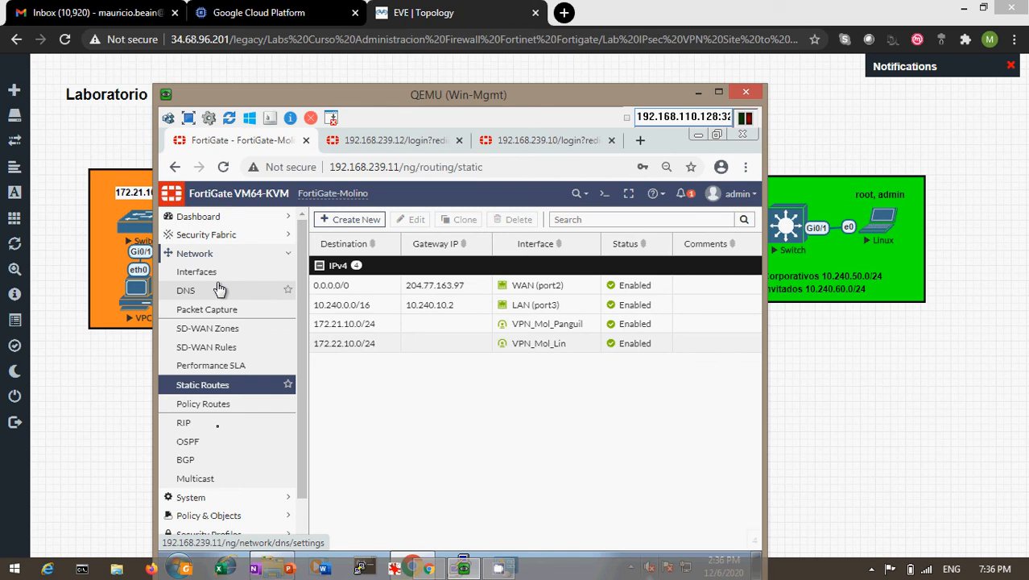
click(216, 518)
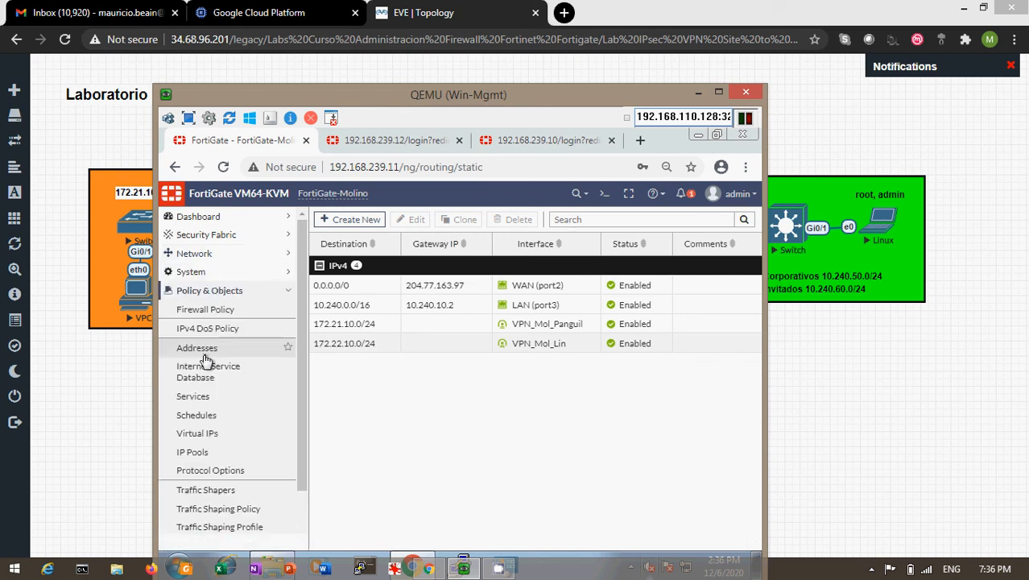
- List the firewall policies and expand the Linares and VPN_Inter_Sucursales groups
click(206, 310)
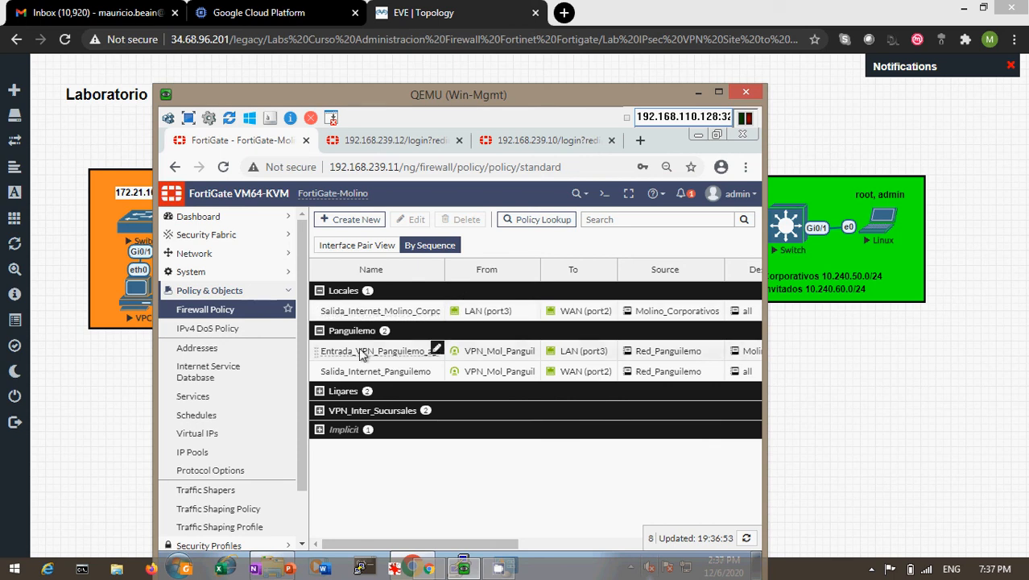
click(322, 394)
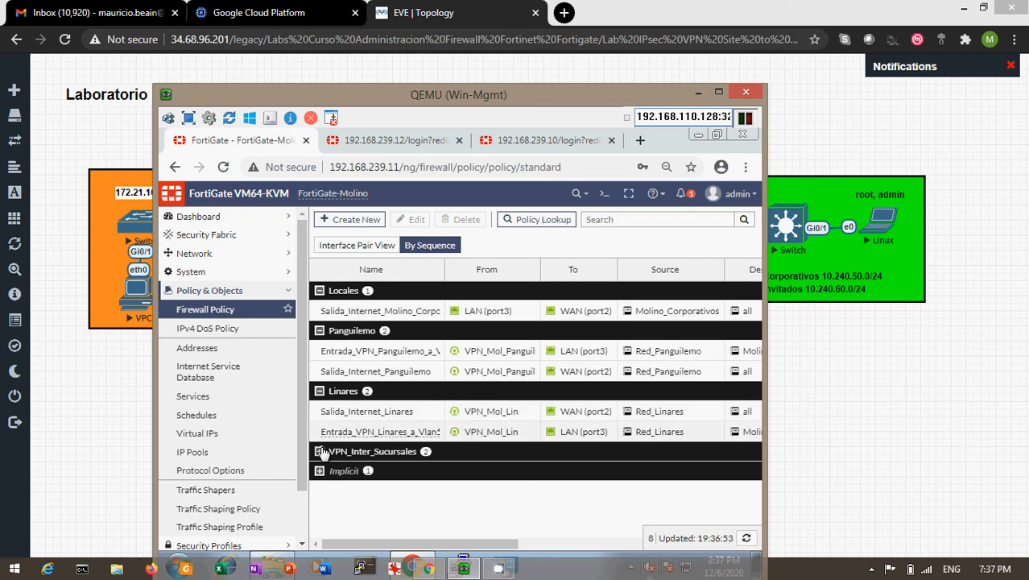
click(320, 451)
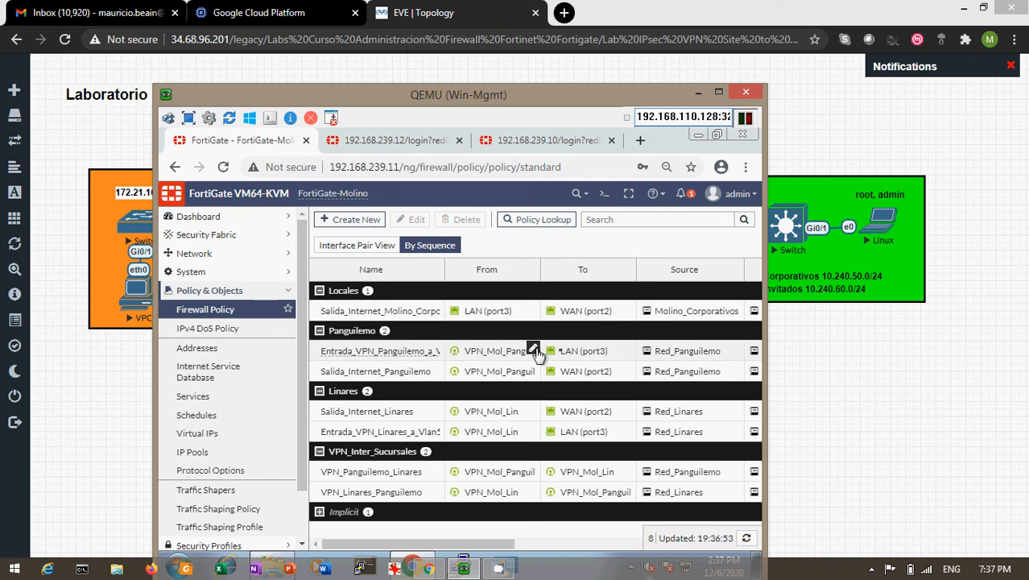
mouse_move(488, 357)
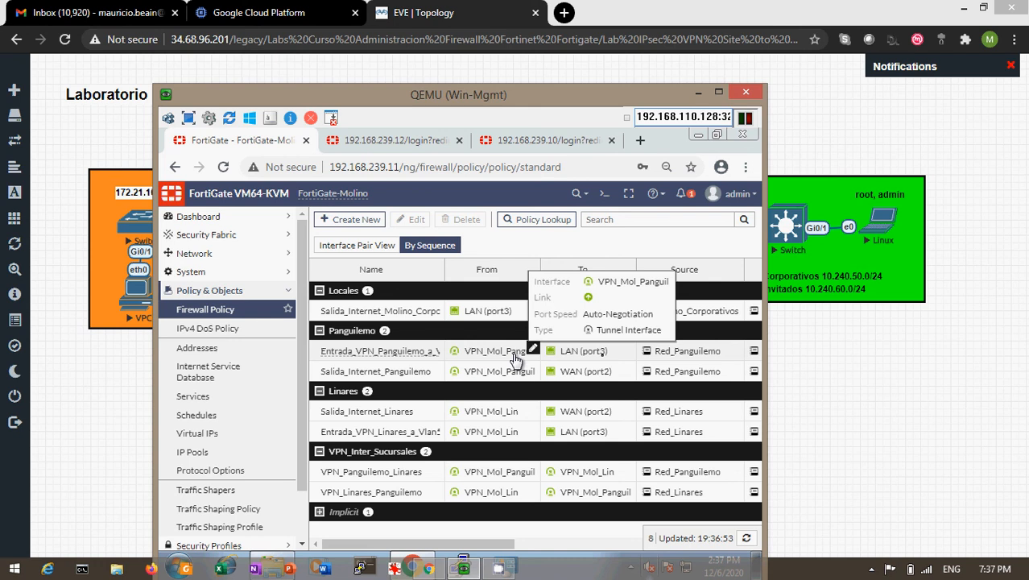
mouse_move(694, 356)
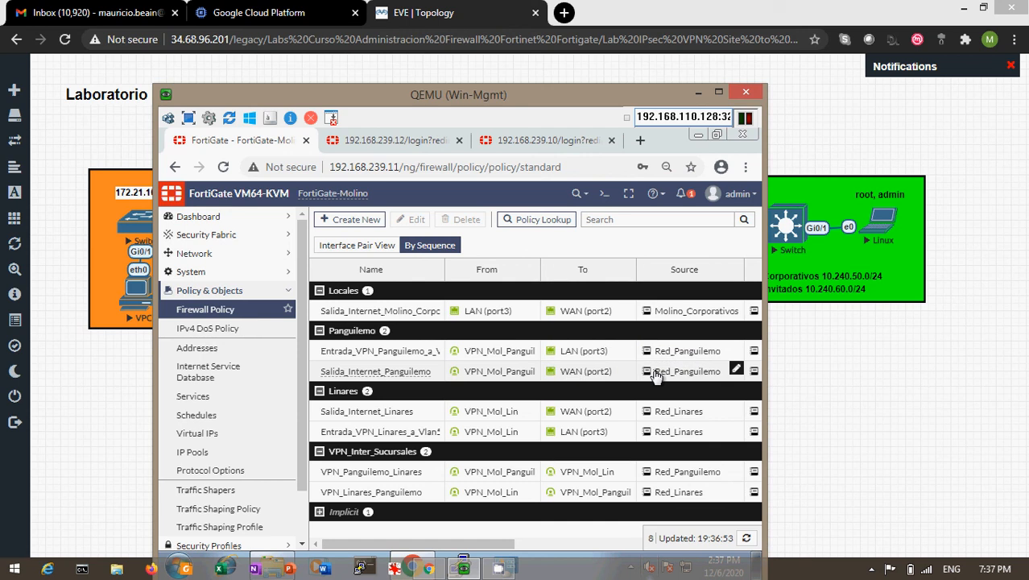
mouse_move(655, 374)
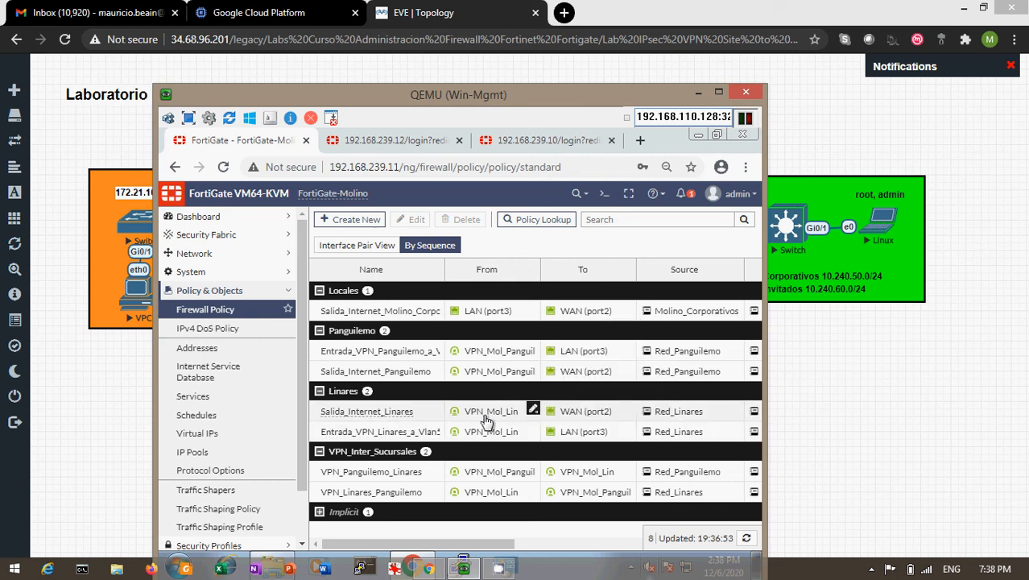
mouse_move(592, 414)
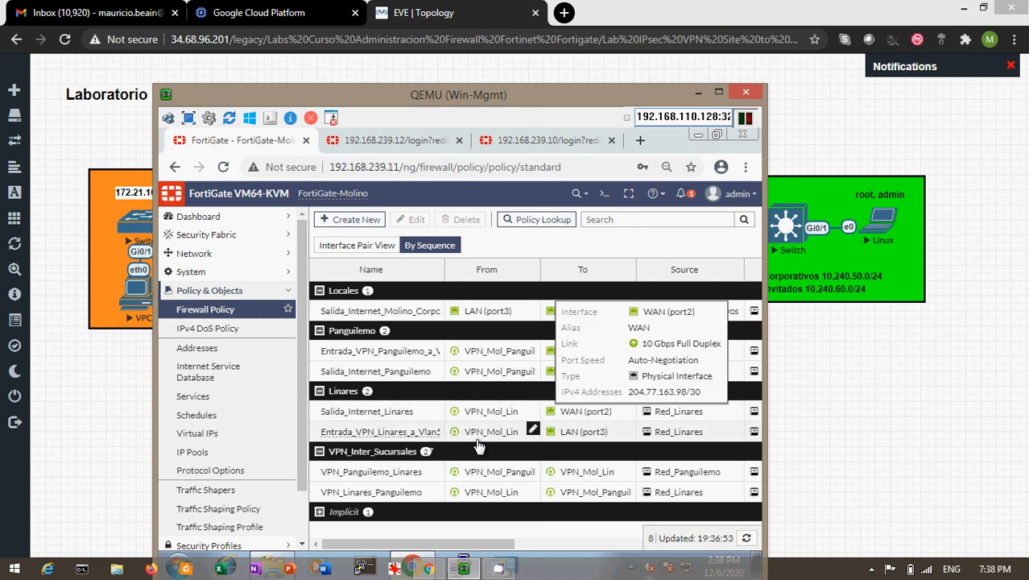
mouse_move(371, 475)
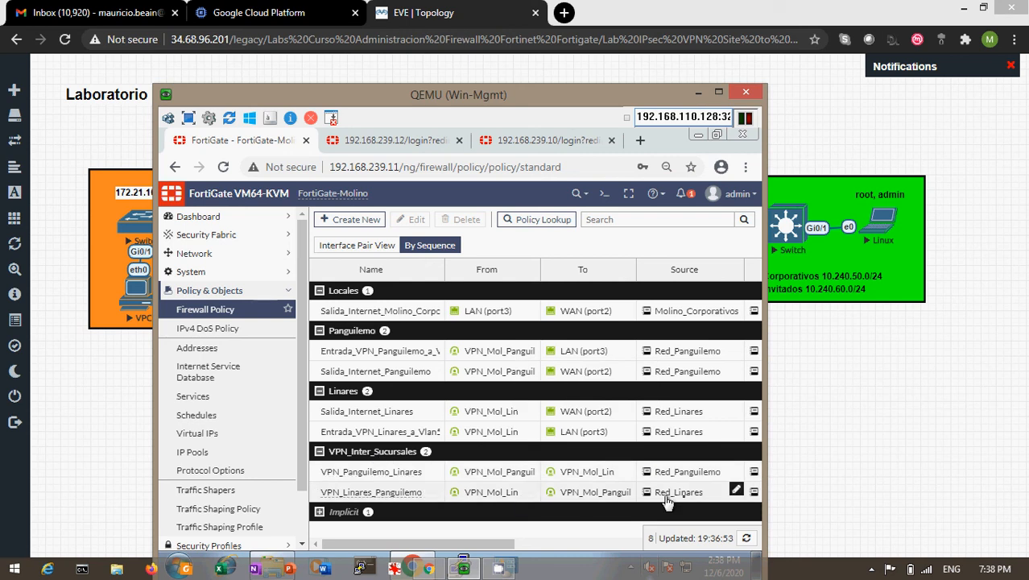
mouse_move(695, 493)
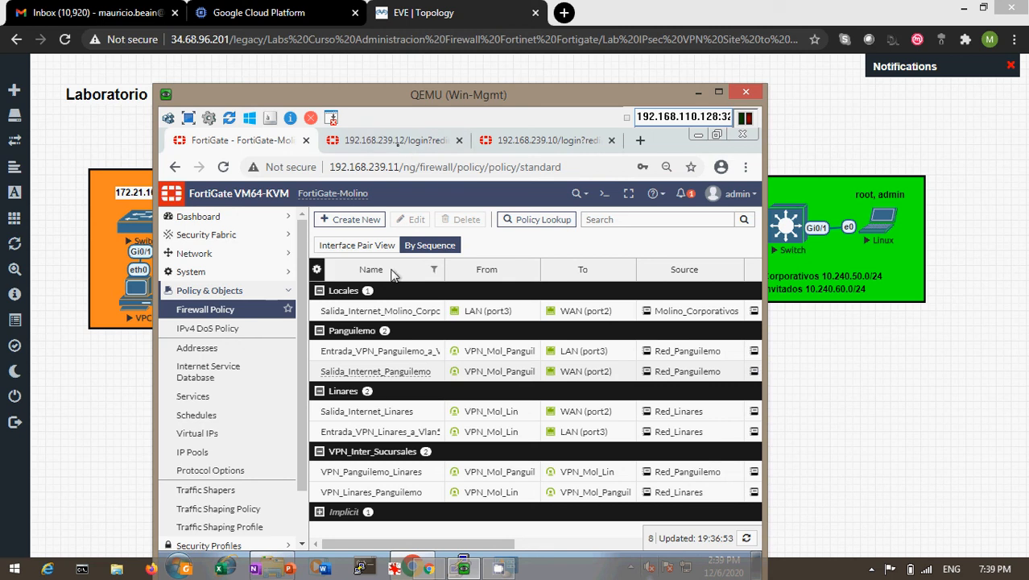
- Log into the Linares FortiGate at 192.168.239.12 as admin with the account password
click(399, 141)
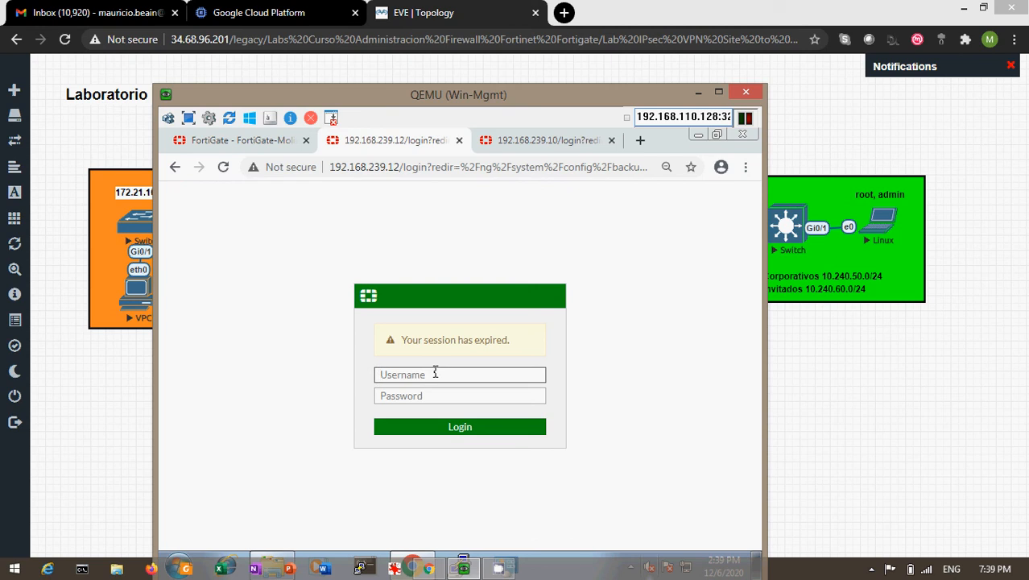
text(admin)
key(Tab)
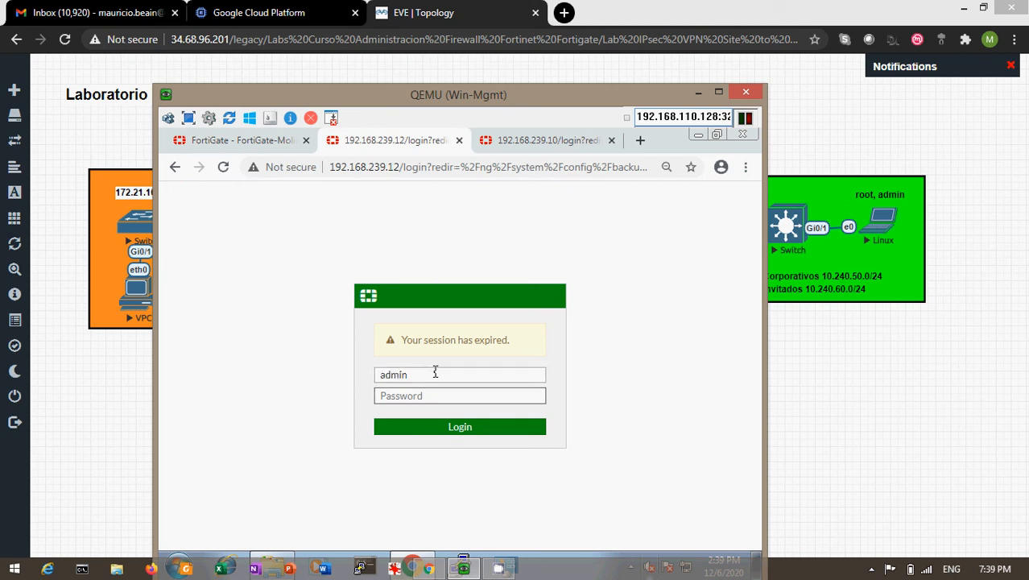
text(******)
key(Return)
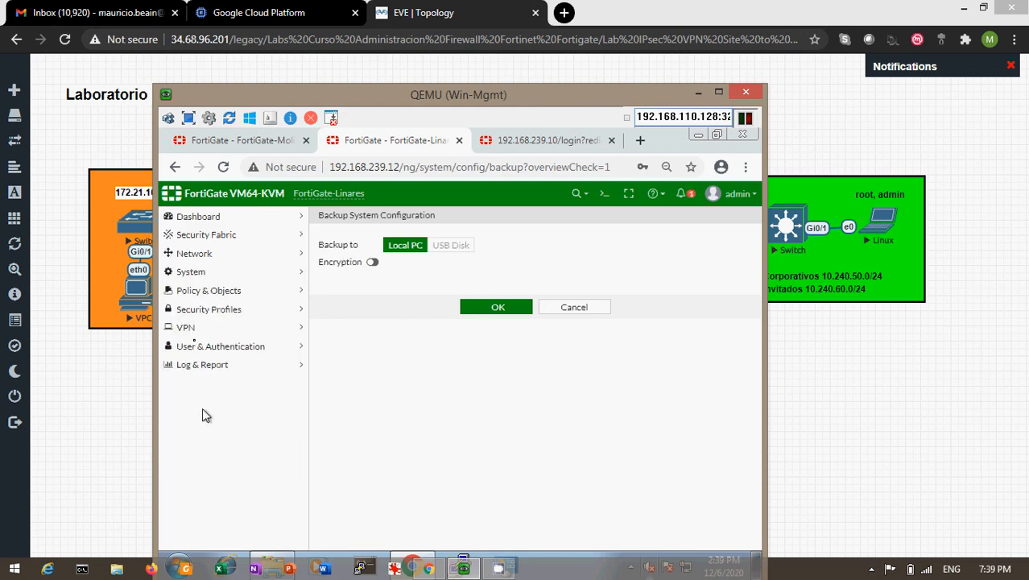
- Check Linares' IPsec tunnels: VPN_Lin_Mol is Up on WAN (port2)
click(193, 329)
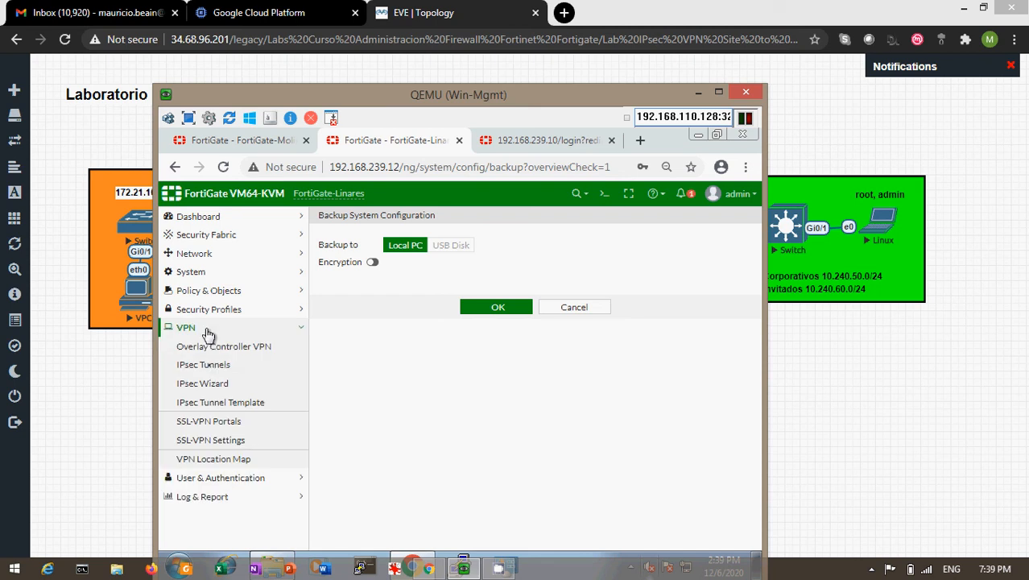
click(206, 366)
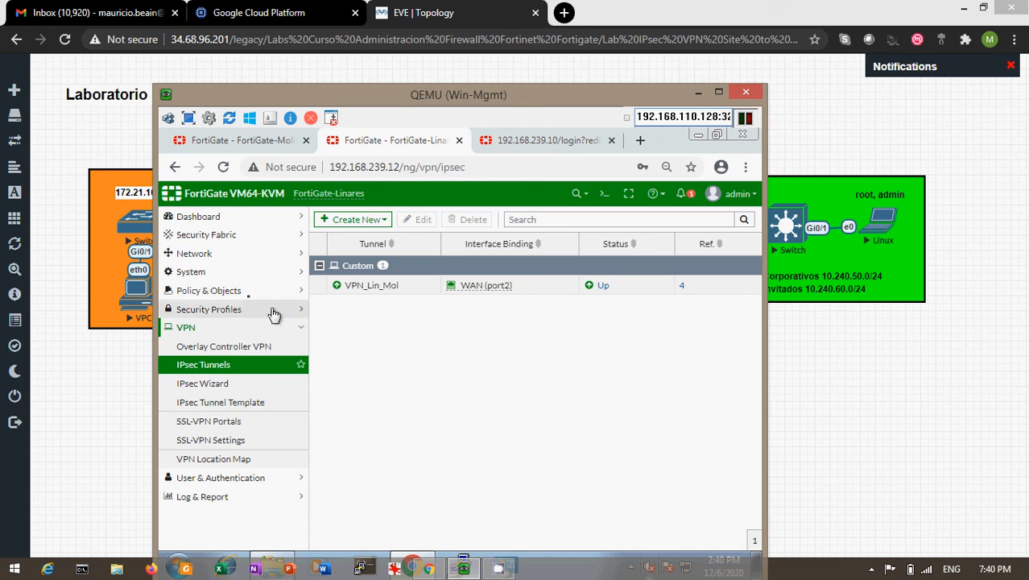
click(193, 254)
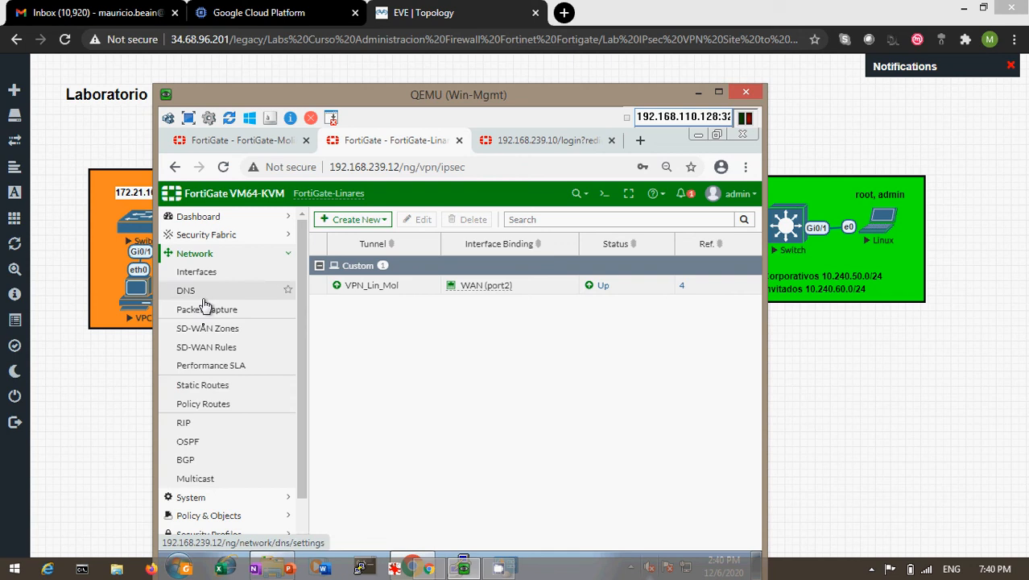
- Review Linares' routes: 204.77.163.96/30 via WAN (port2) and 0.0.0.0/0 via VPN_Lin_Mol
click(205, 387)
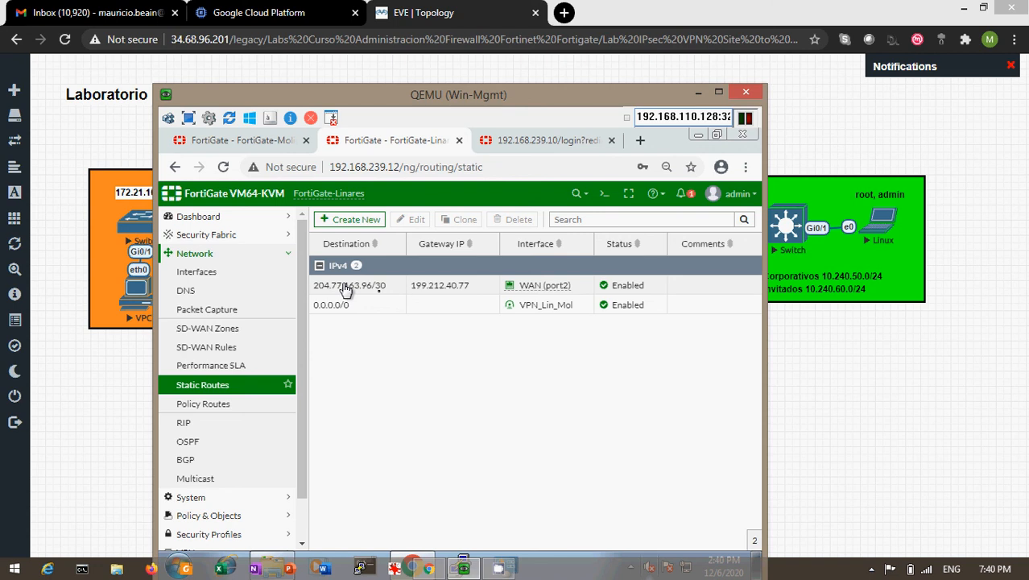
mouse_move(554, 293)
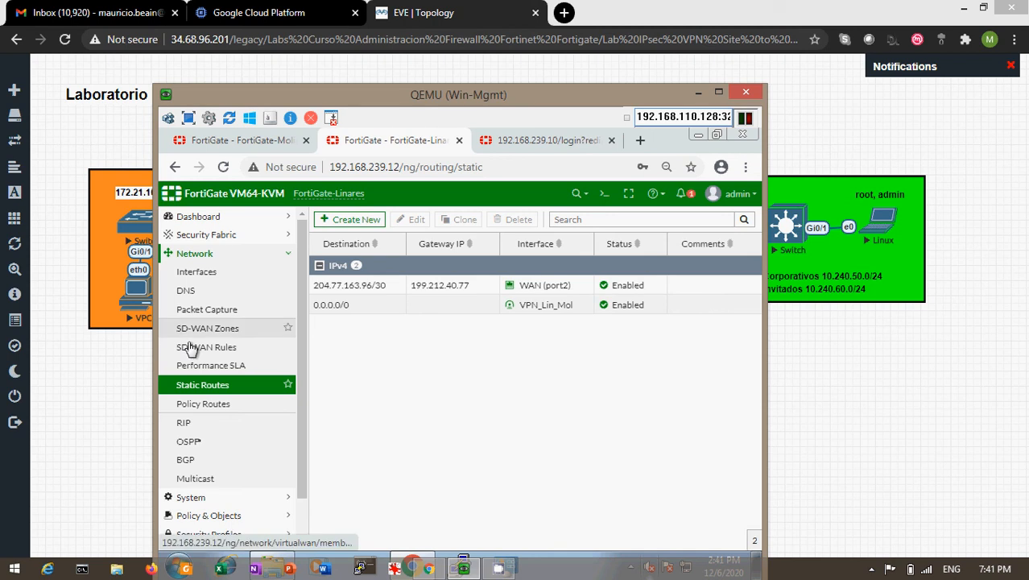
click(213, 518)
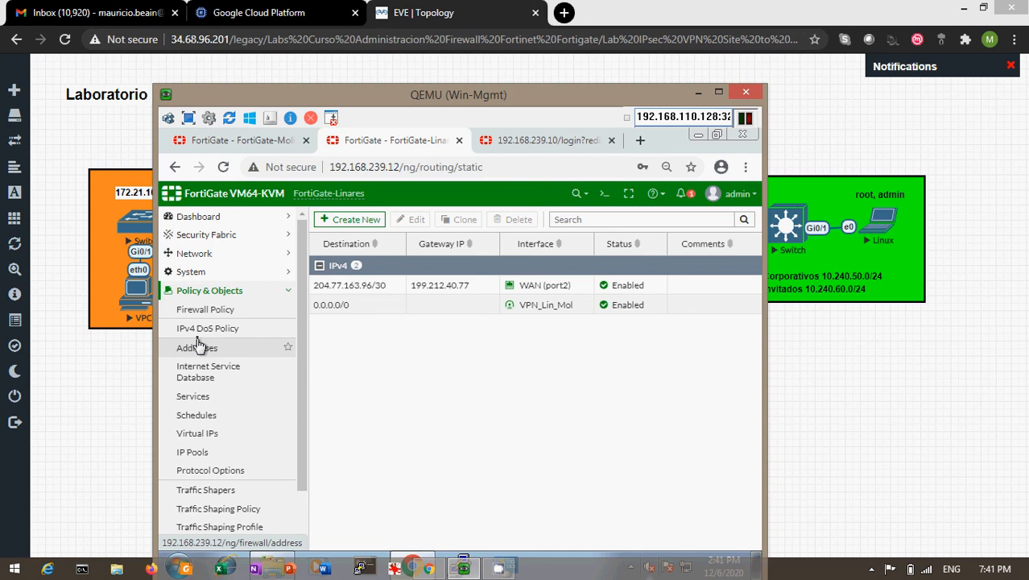
- Review Linares policies Salida_VPN_Linares_Molino and Entrada_VPN_Otras_Sucursales, then bring the EVE-NG topology forward
click(207, 316)
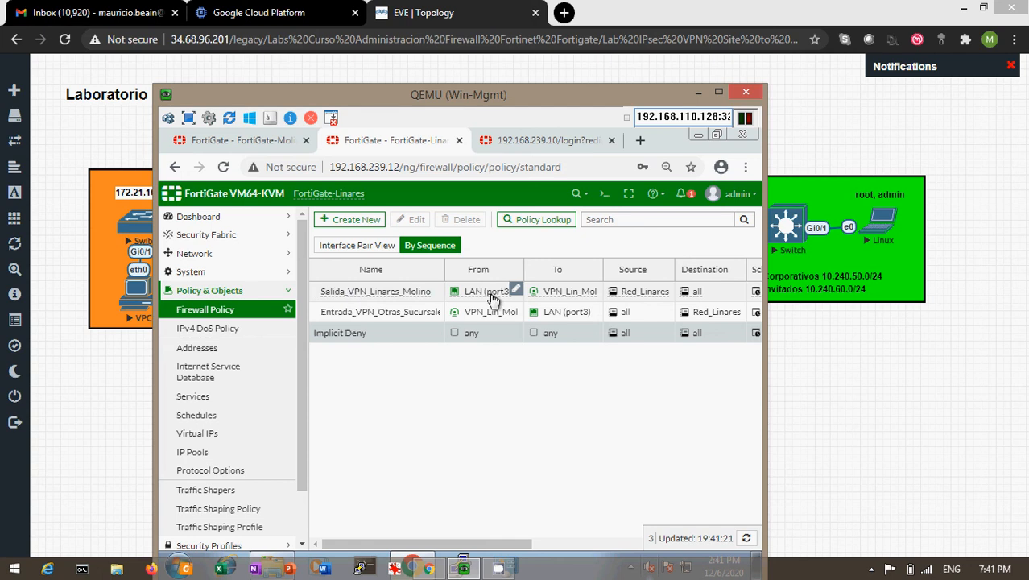
mouse_move(484, 298)
mouse_move(686, 293)
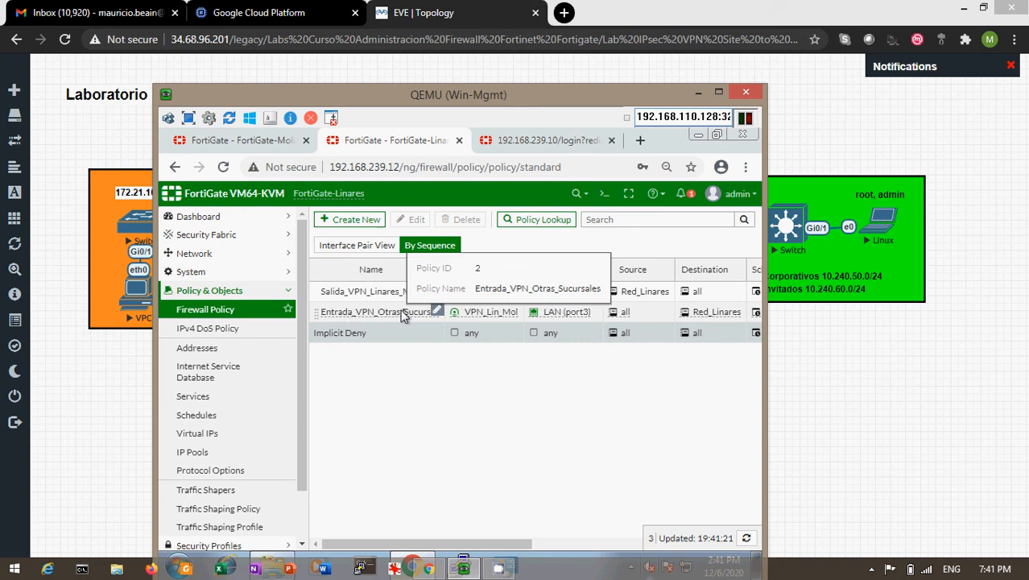
mouse_move(475, 316)
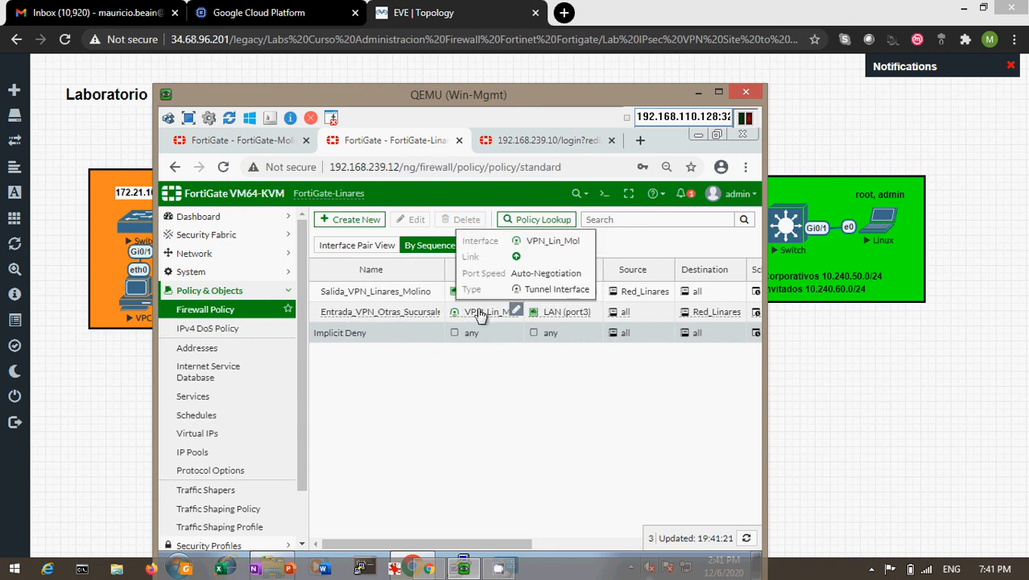
mouse_move(550, 316)
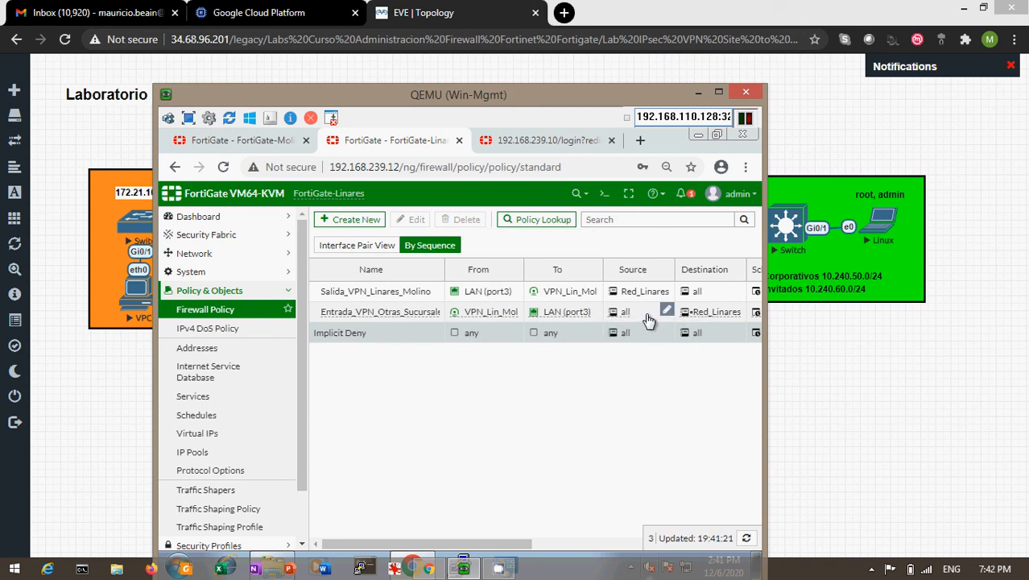
mouse_move(728, 318)
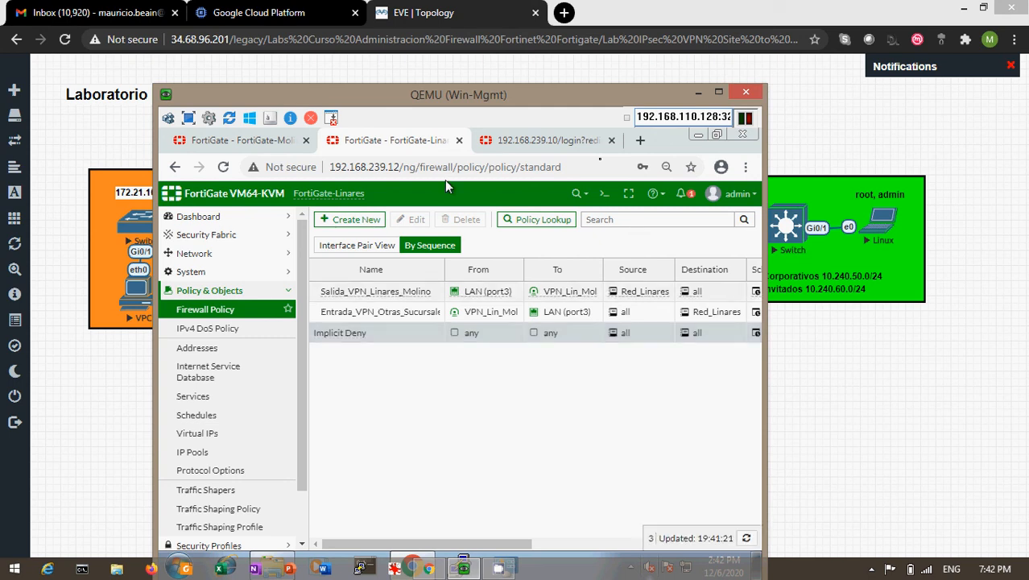
mouse_move(674, 108)
mouse_down()
mouse_move(671, 338)
mouse_move(677, 93)
mouse_up()
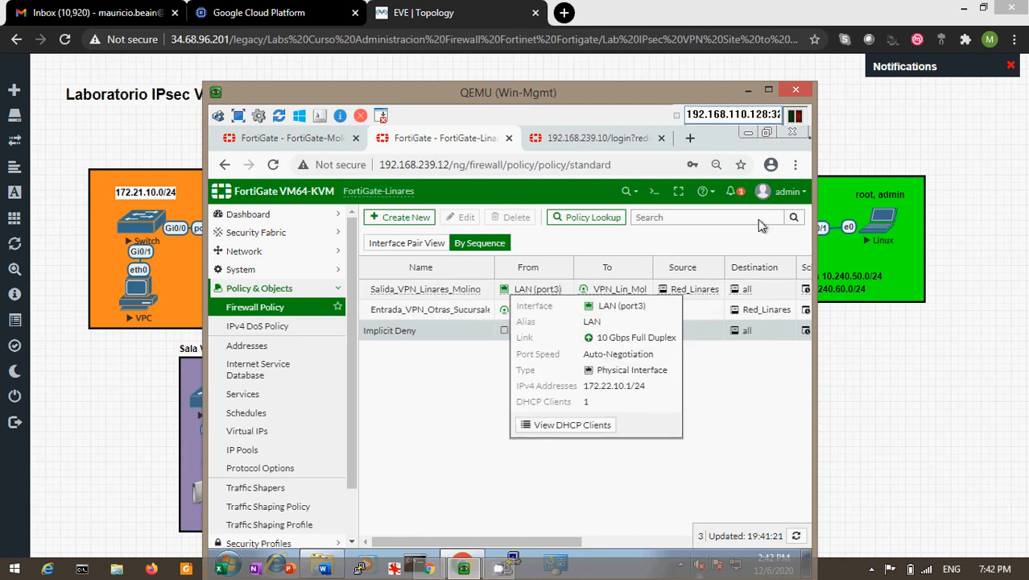
click(828, 135)
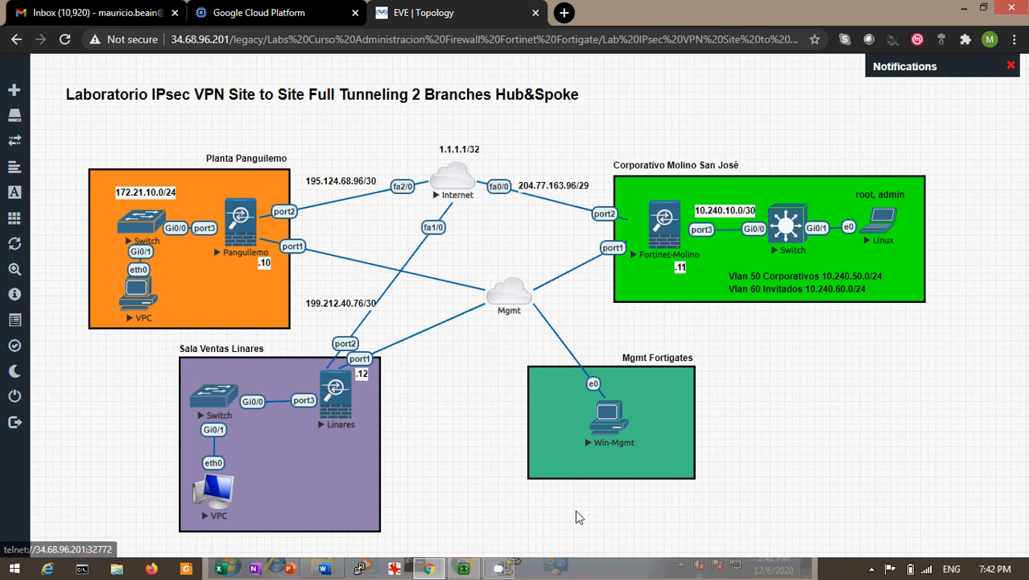
- Open a telnet console to the branch VPC and wake its VPCS prompt
click(149, 307)
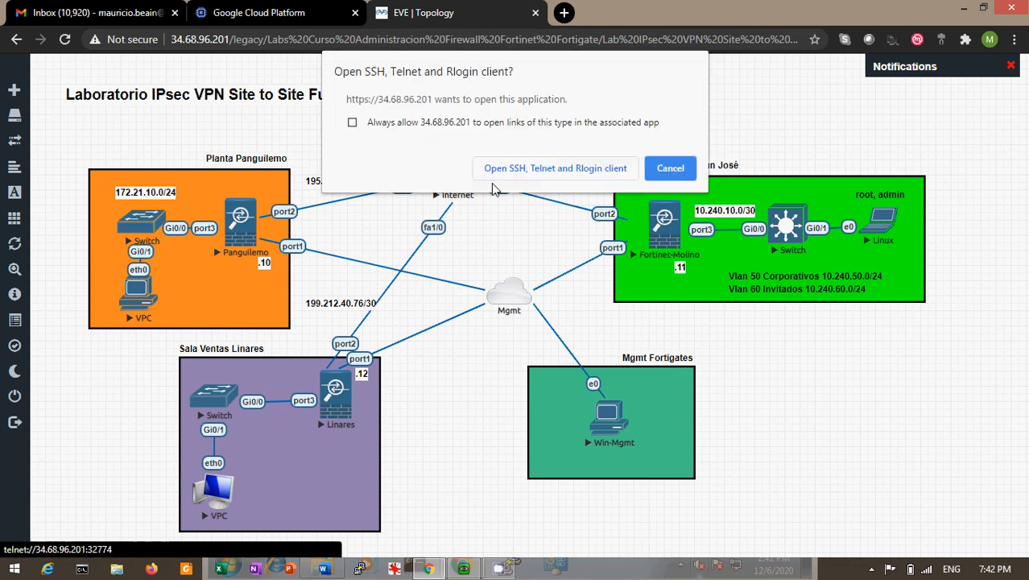
click(531, 168)
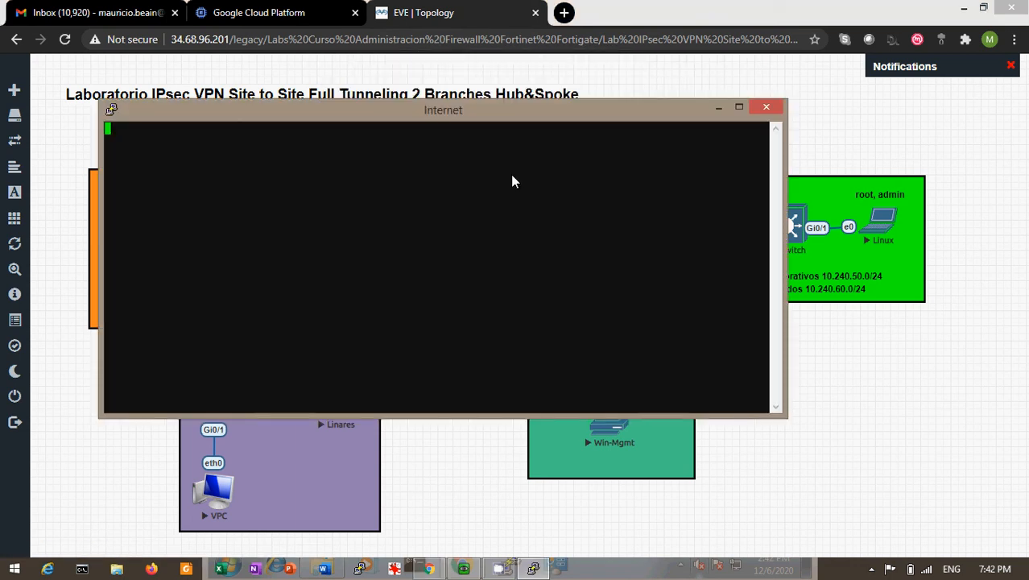
key(Return)
key(Return)
key(Return)
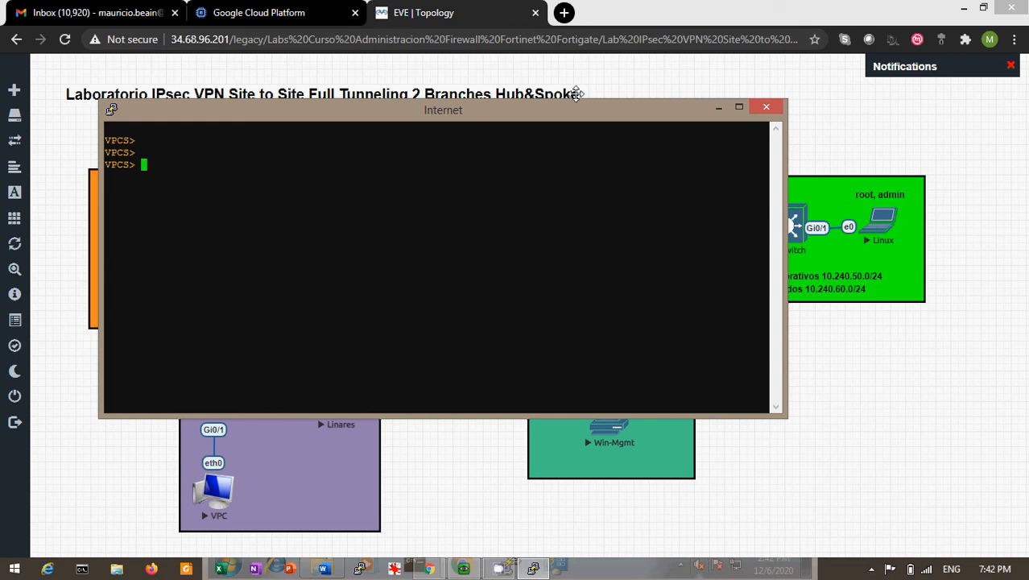
drag(576, 93, 699, 95)
key(Return)
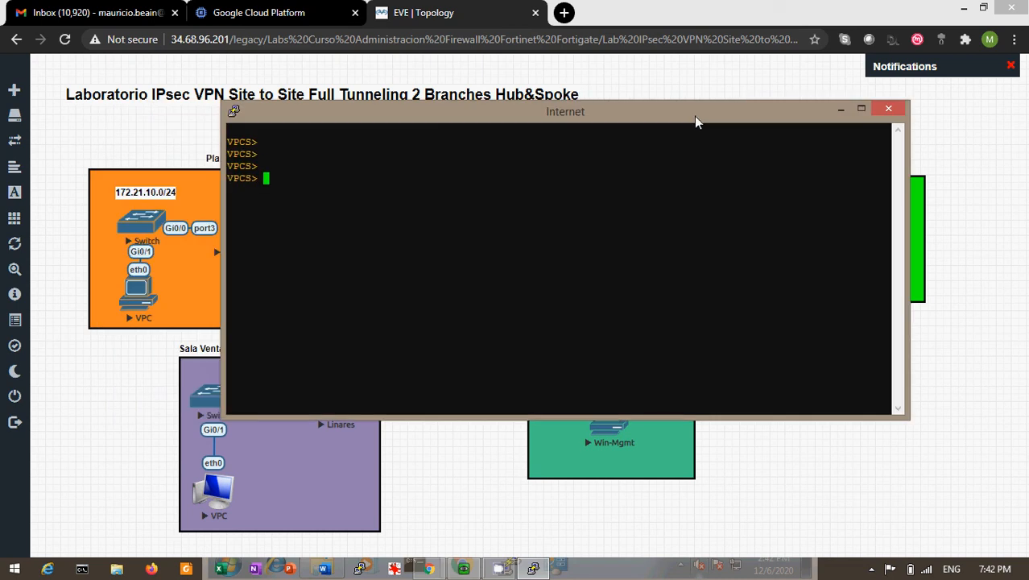
- Ping 10.240.50.100 from the VPC and receive five replies at ttl=61
text(ping)
drag(697, 121, 755, 287)
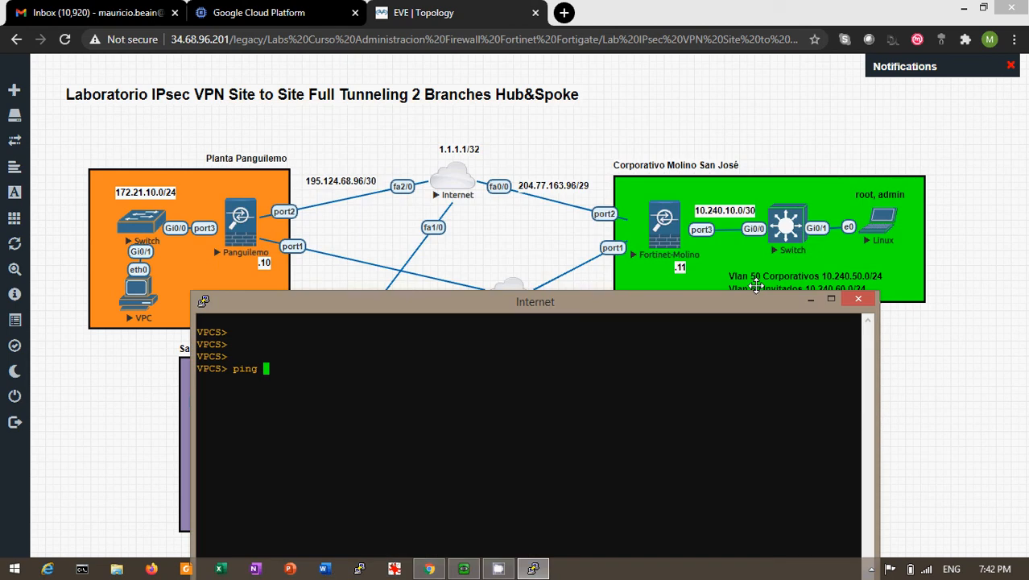
drag(615, 307, 681, 185)
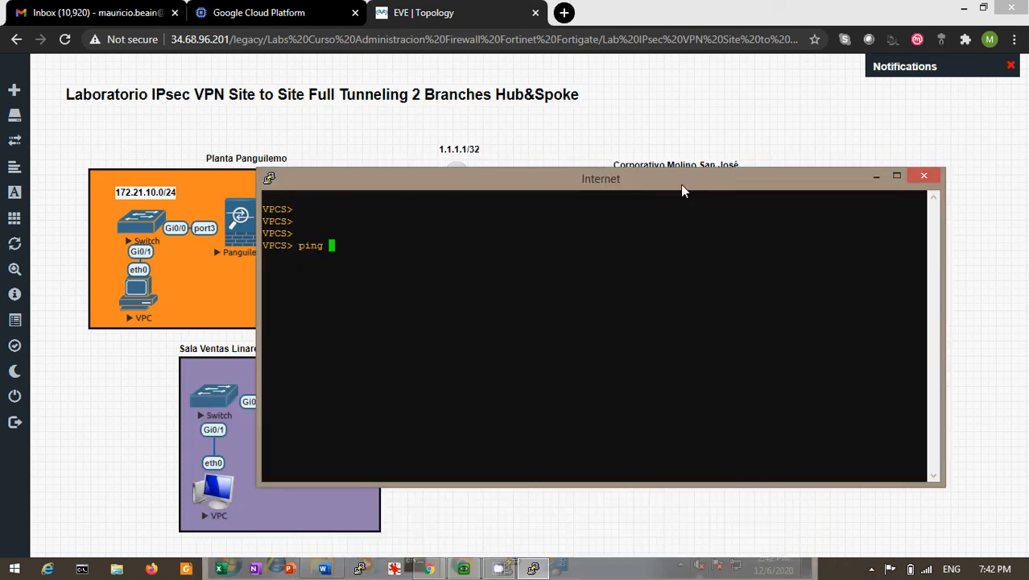
text(10.240.50.100)
key(Return)
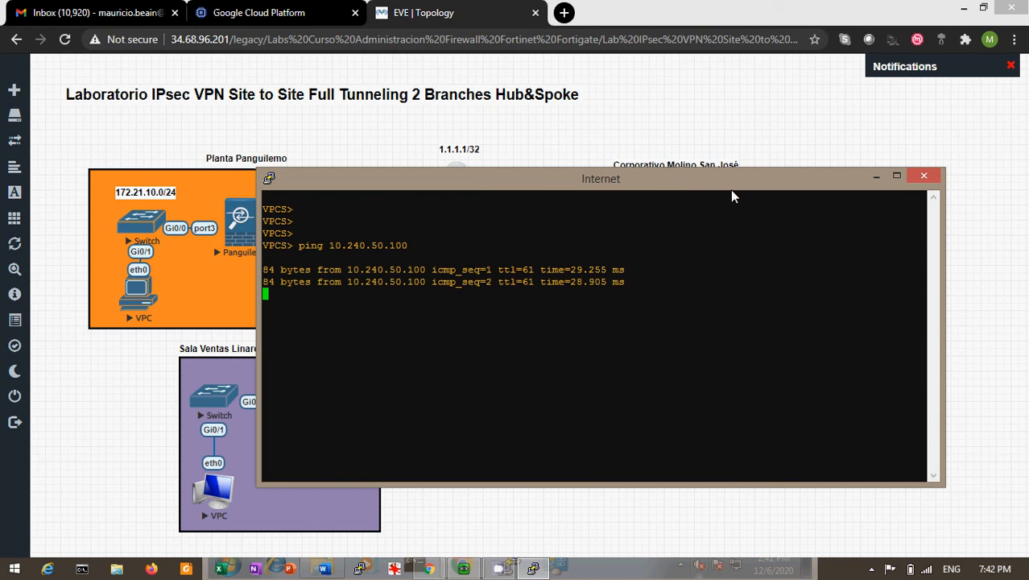
drag(732, 196, 830, 304)
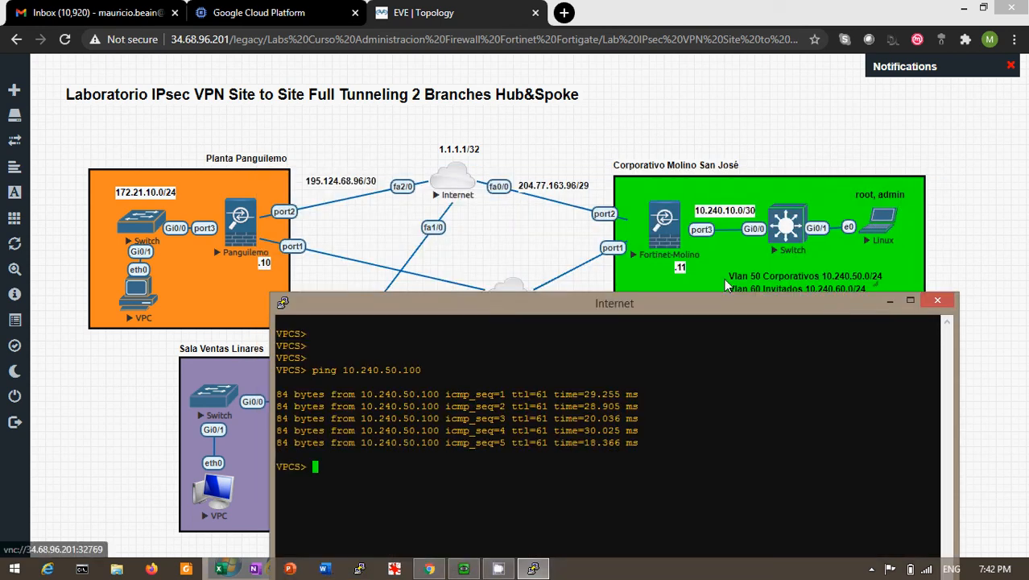
drag(716, 301, 730, 151)
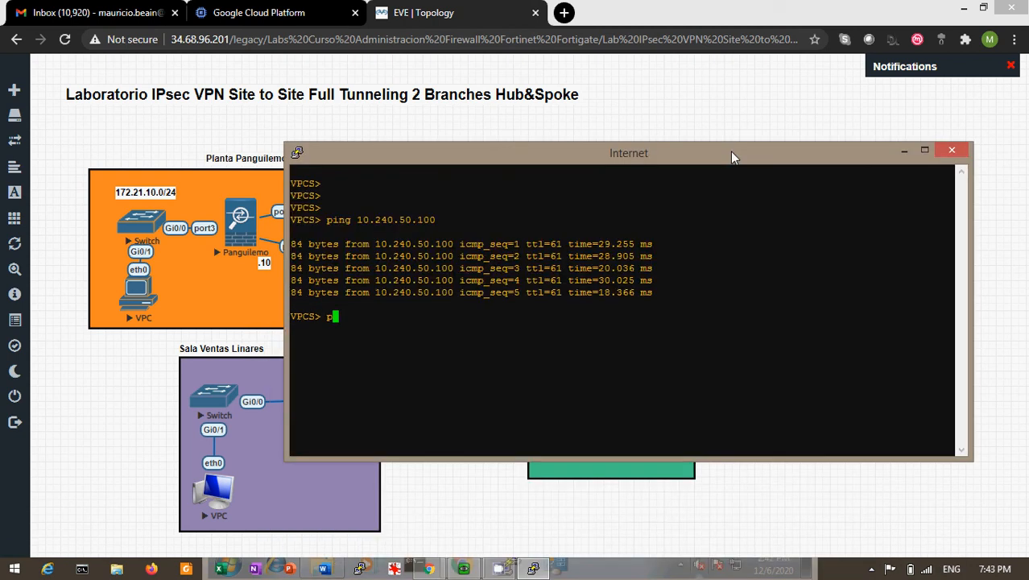
- Ping 1.1.1.1 from the VPC for five replies, then bring the EVE-NG topology back to front
text(ping 1.1.1.1)
drag(769, 147, 705, 290)
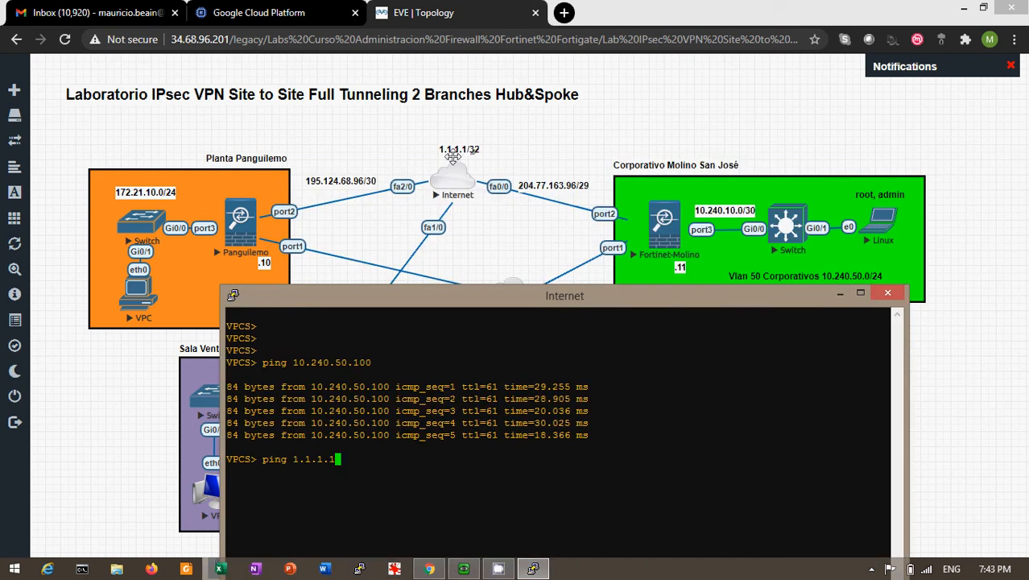
drag(480, 298, 519, 170)
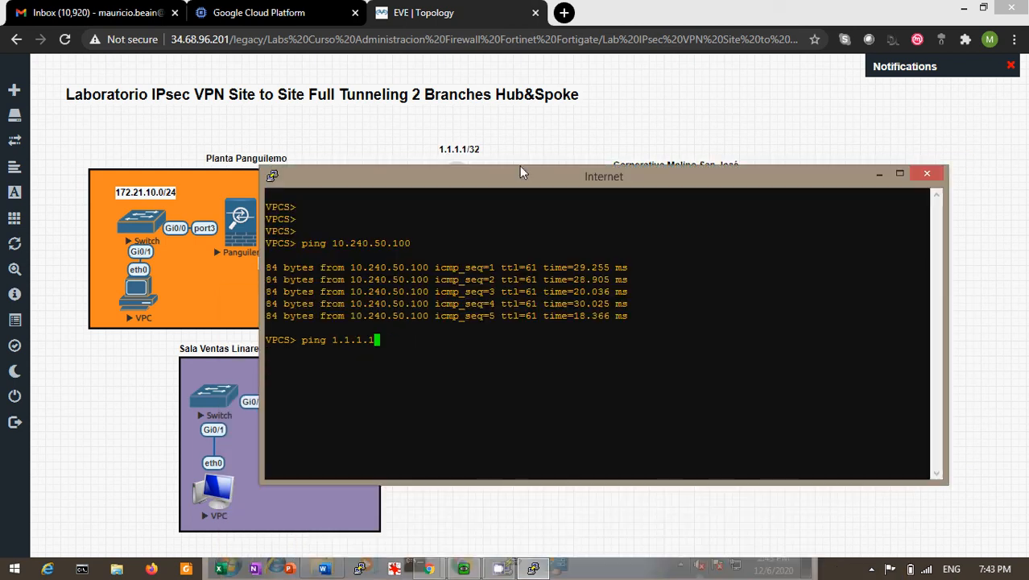
key(Return)
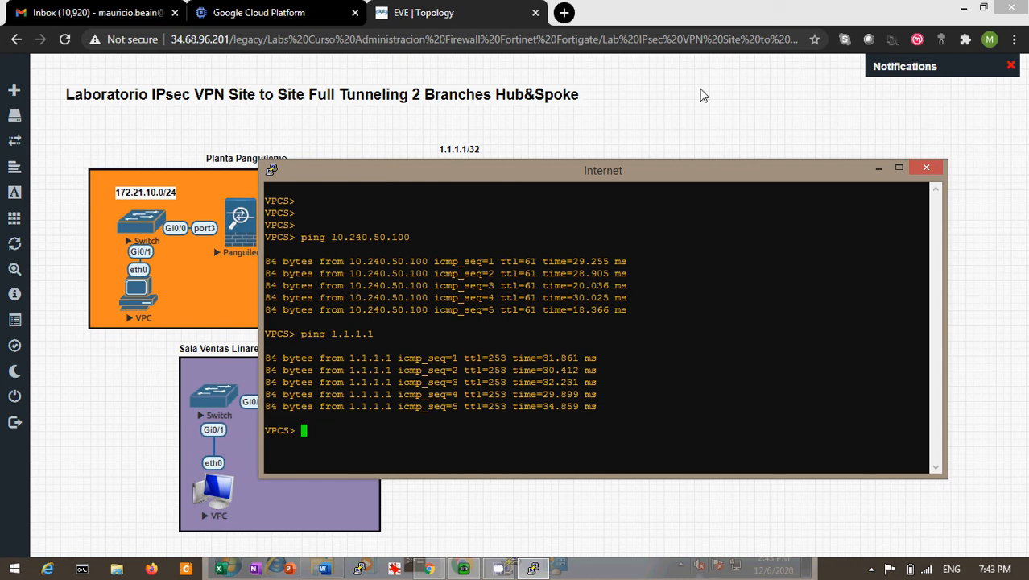
click(253, 274)
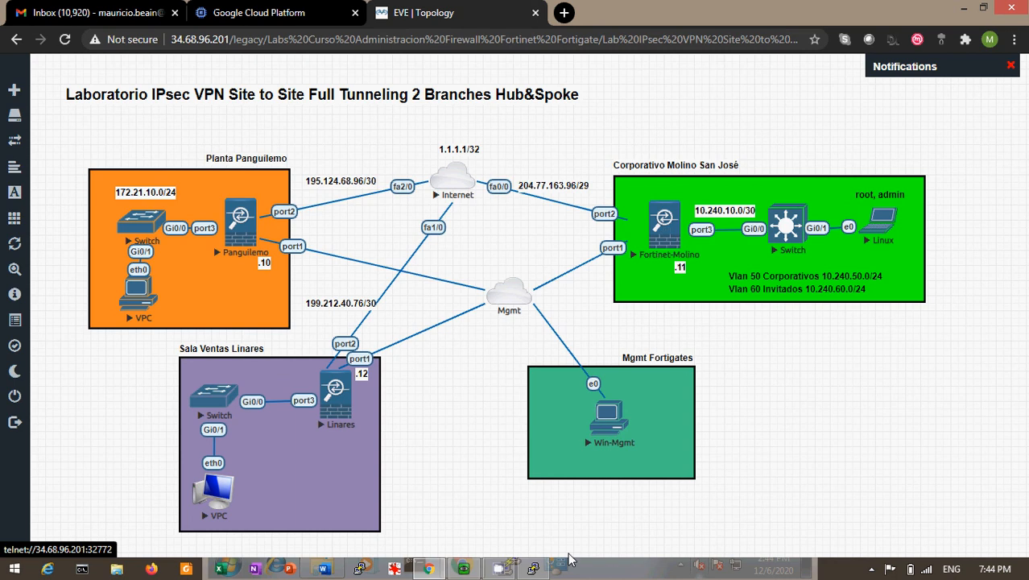
- From the VPC console, ping 172.22.10.50 across the tunnel and get five replies at ttl=61
click(533, 566)
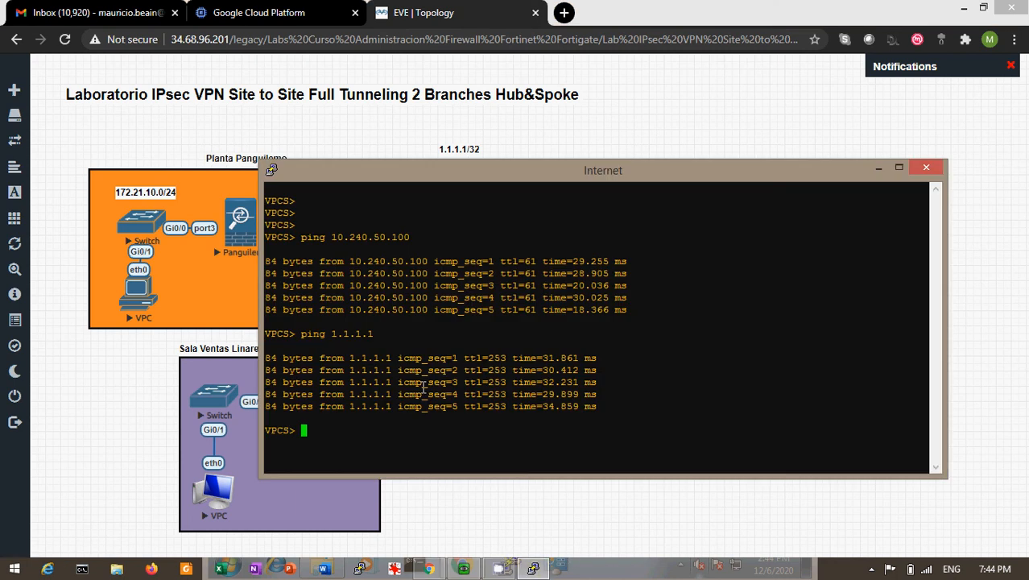
text(ping 172.22.10.50)
key(Return)
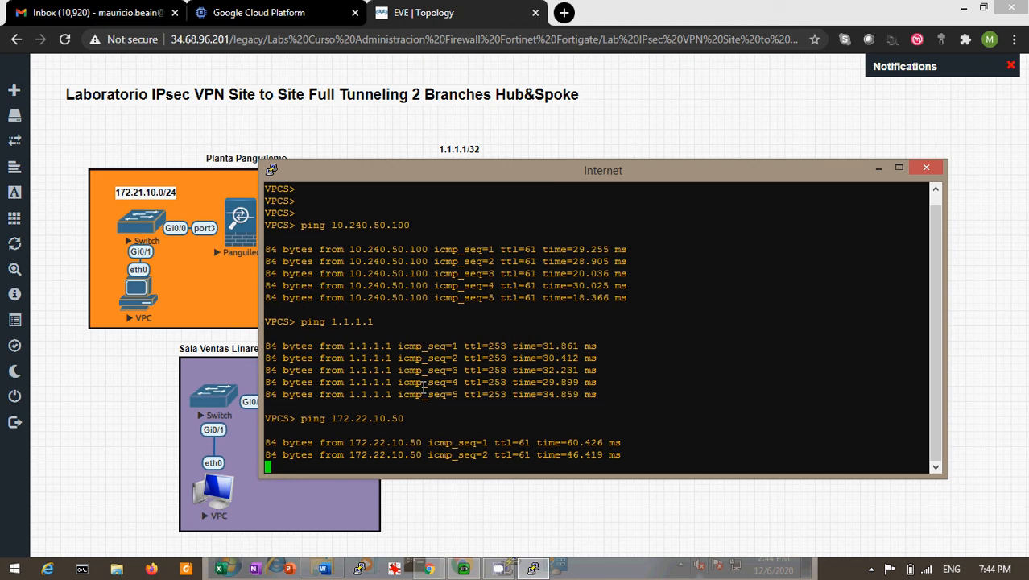
drag(539, 167, 758, 175)
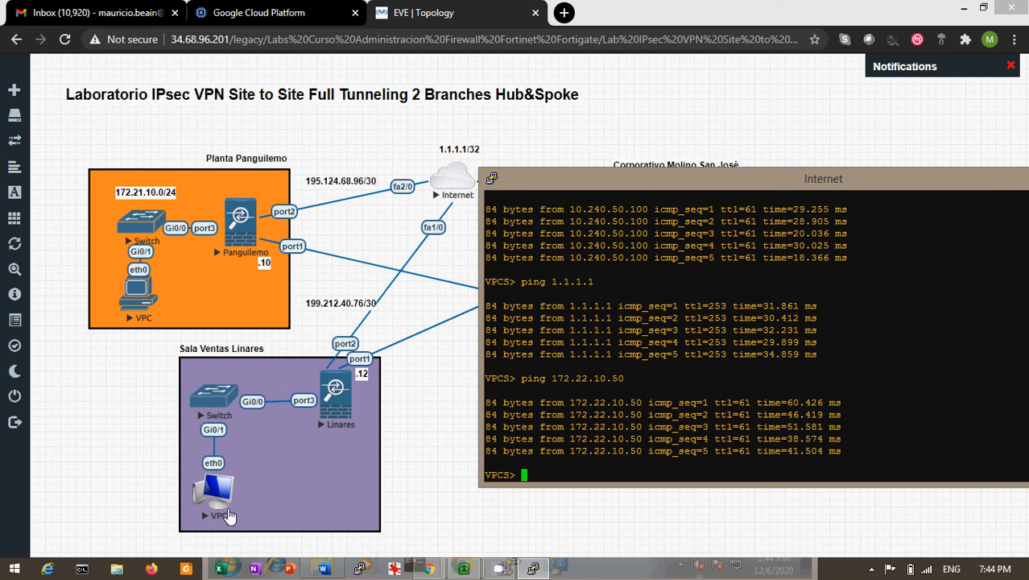
- Open the Linares VPC console via telnet and ping 1.1.1.1
click(228, 515)
click(214, 485)
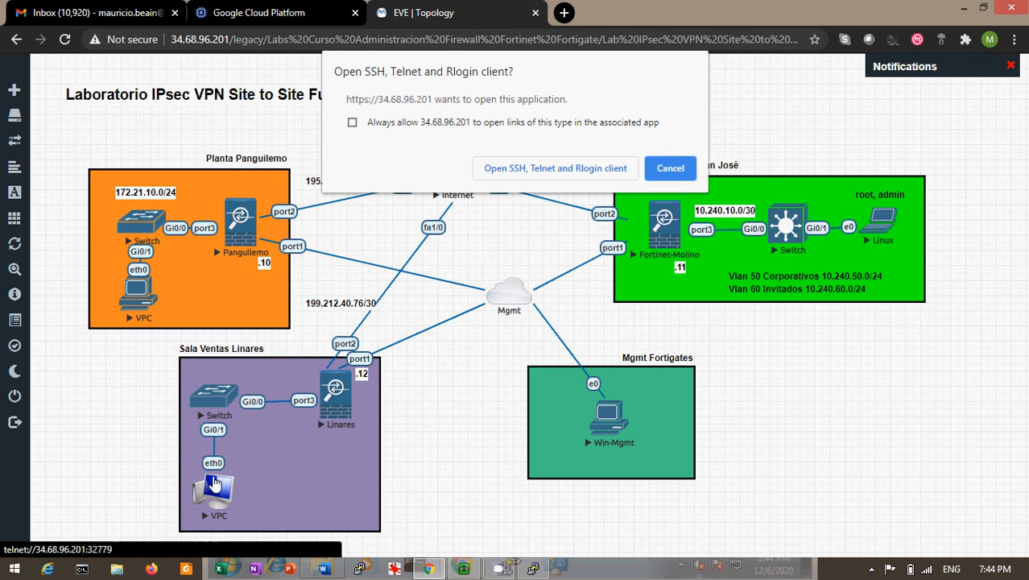
click(518, 175)
text(pi)
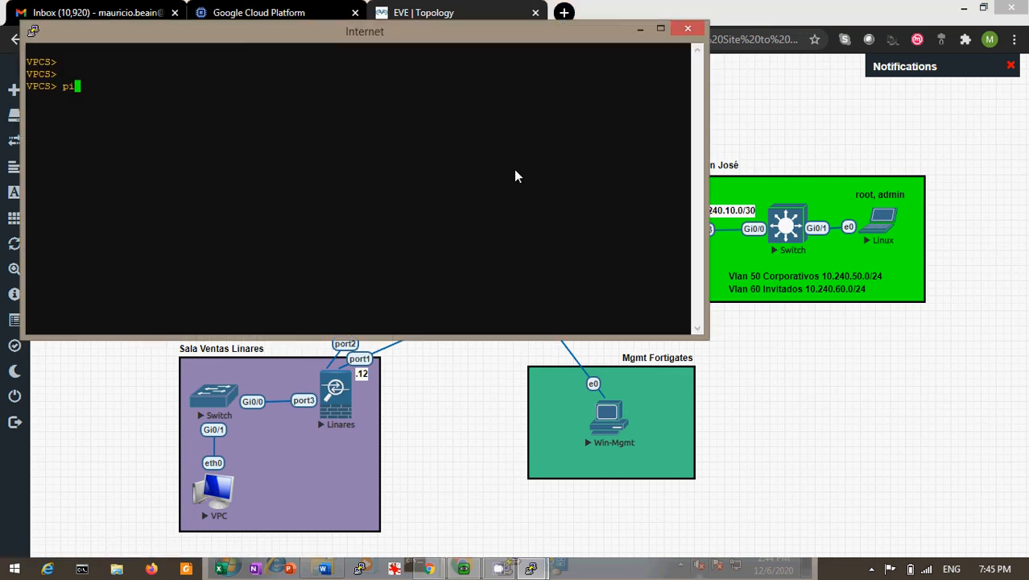
text(ng 1.1.1.1)
key(Return)
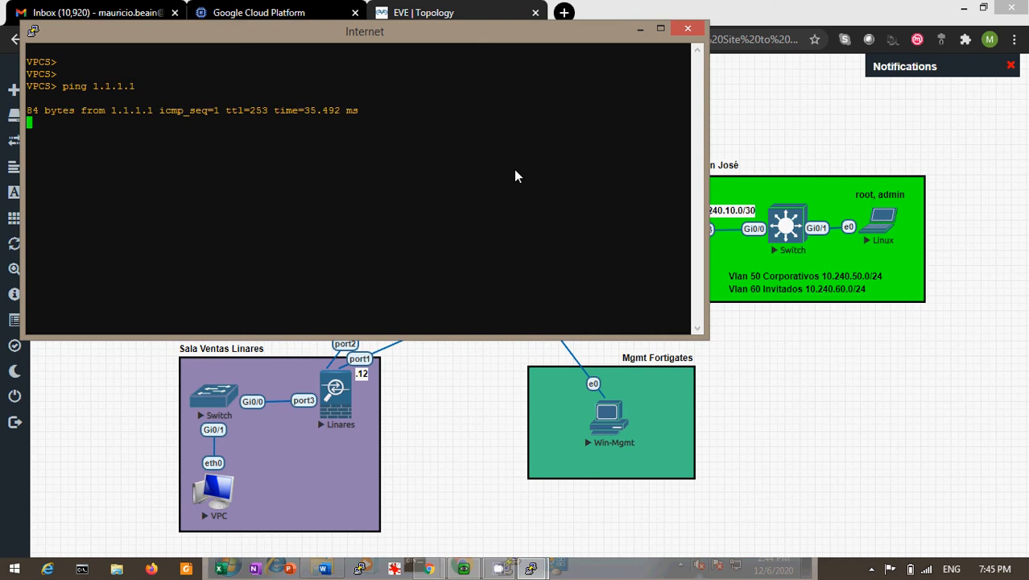
key(ctrl+c)
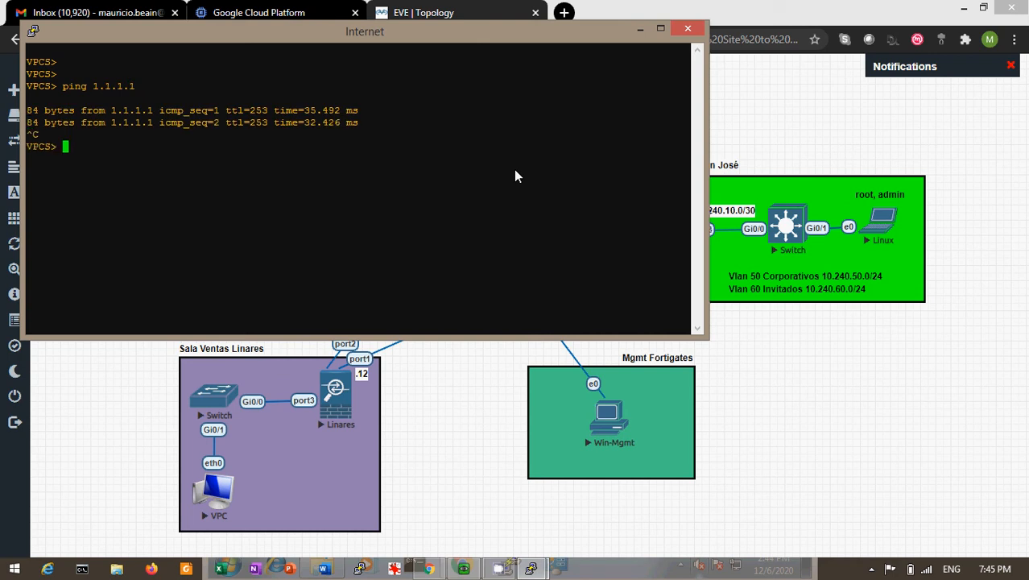
- From the Linares VPC, ping 10.240.50.100
key(Up)
key(BackSpace)
key(BackSpace)
key(BackSpace)
key(BackSpace)
key(BackSpace)
key(BackSpace)
text(72.)
key(BackSpace)
key(BackSpace)
key(BackSpace)
key(BackSpace)
text(10.240.500.1)
key(BackSpace)
key(BackSpace)
key(BackSpace)
text(100)
key(Return)
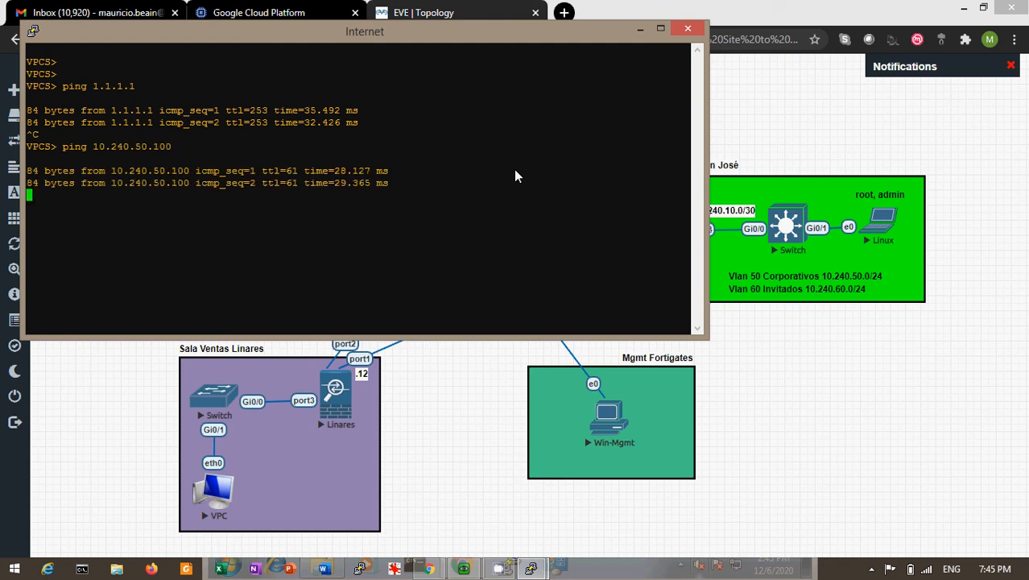
key(ctrl+c)
- Ping 172.21.10.50 from the Linares VPC for five replies, then return to the topology
key(Up)
key(BackSpace)
key(BackSpace)
key(BackSpace)
key(BackSpace)
key(BackSpace)
key(BackSpace)
key(BackSpace)
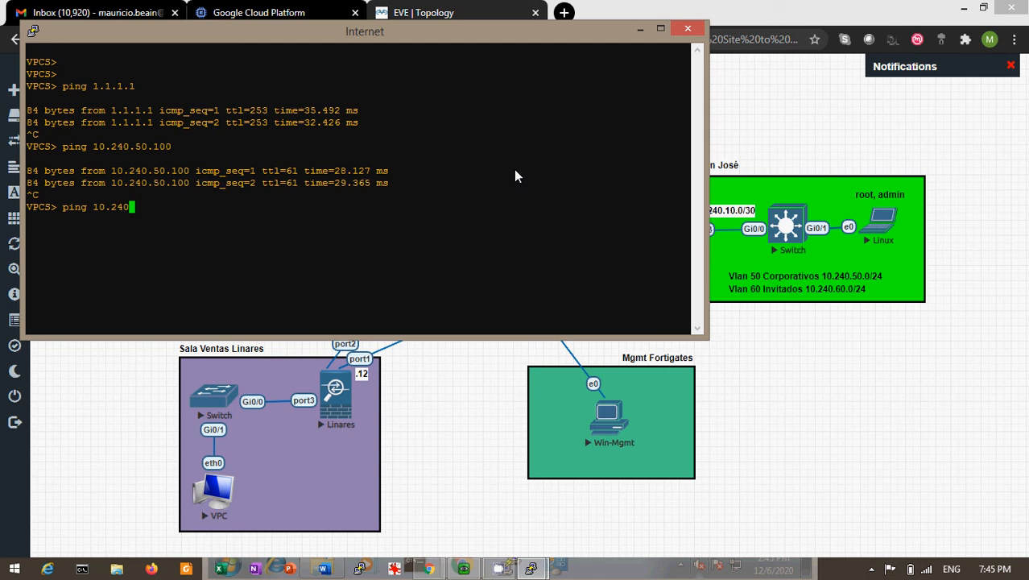
key(BackSpace)
key(BackSpace)
key(BackSpace)
key(BackSpace)
key(BackSpace)
key(BackSpace)
text(172.21.10.50)
key(Return)
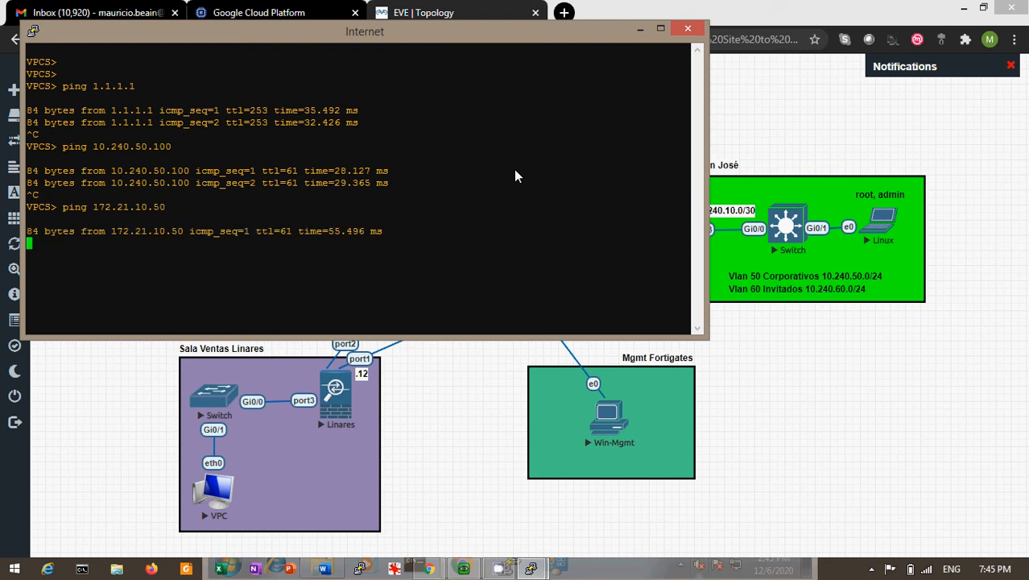
drag(633, 35, 880, 115)
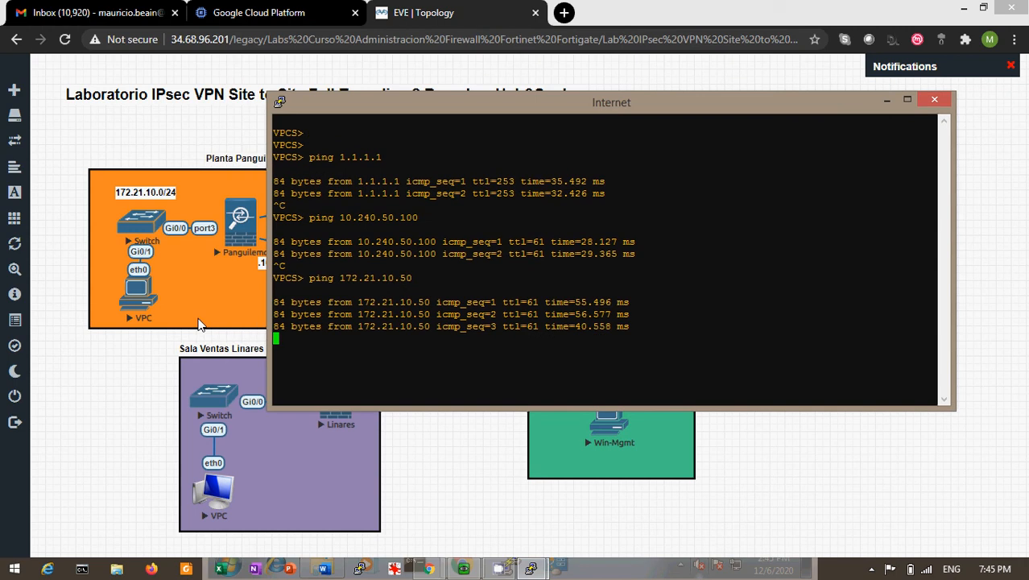
key(ctrl+c)
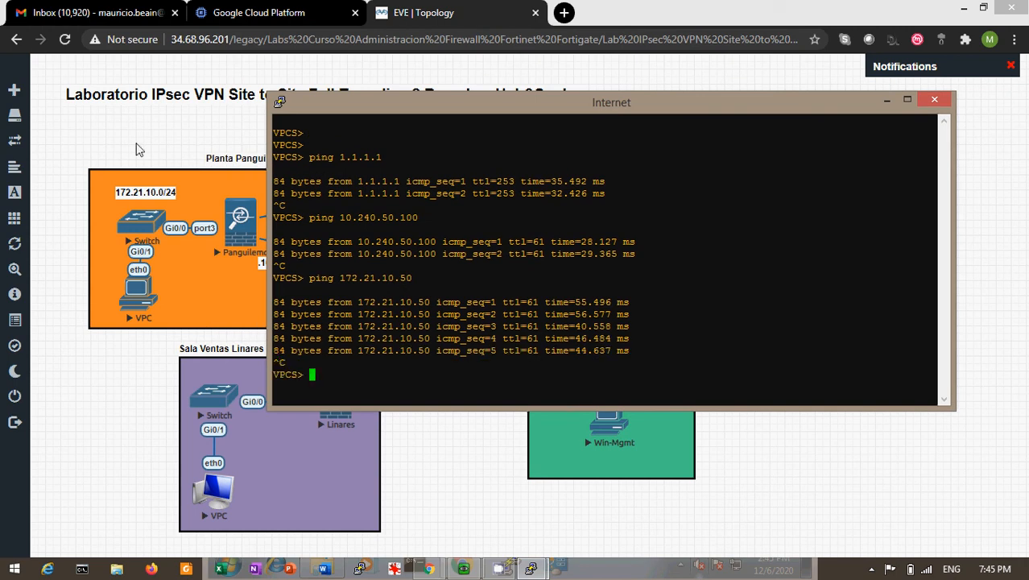
click(136, 149)
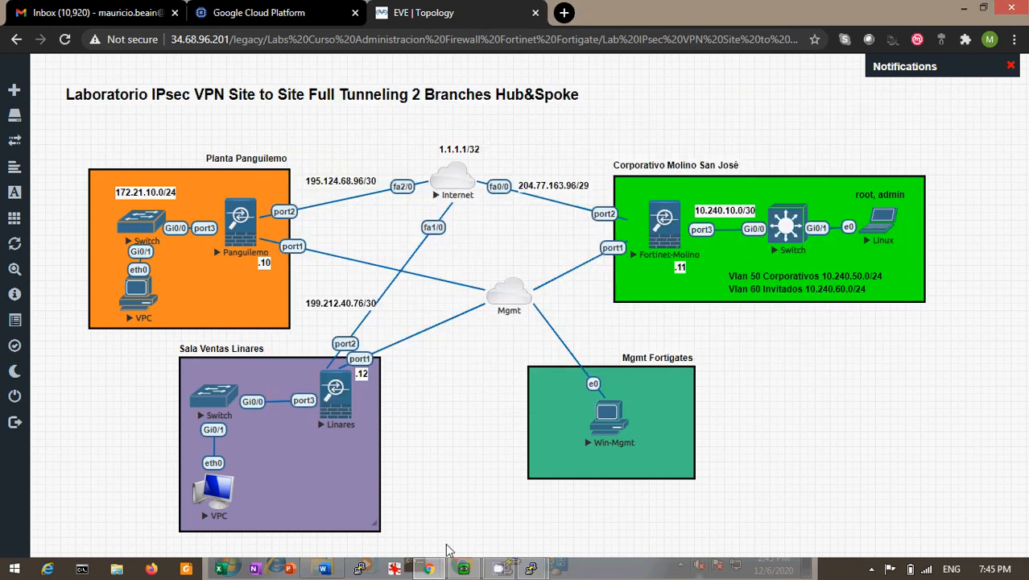
- Log back into the Molino FortiGate at 192.168.239.11 as admin from the management PC
mouse_move(466, 571)
click(463, 493)
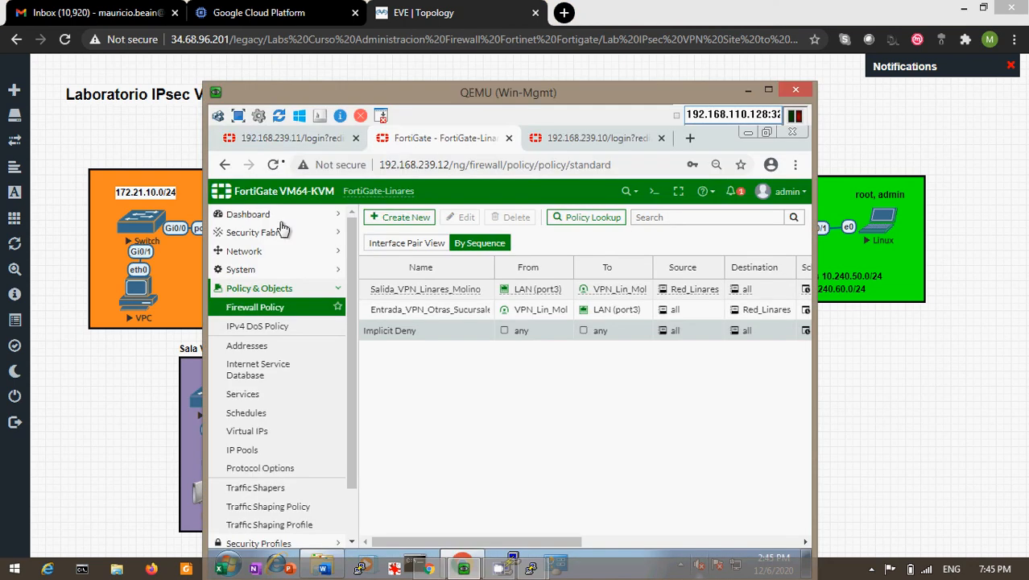
click(289, 138)
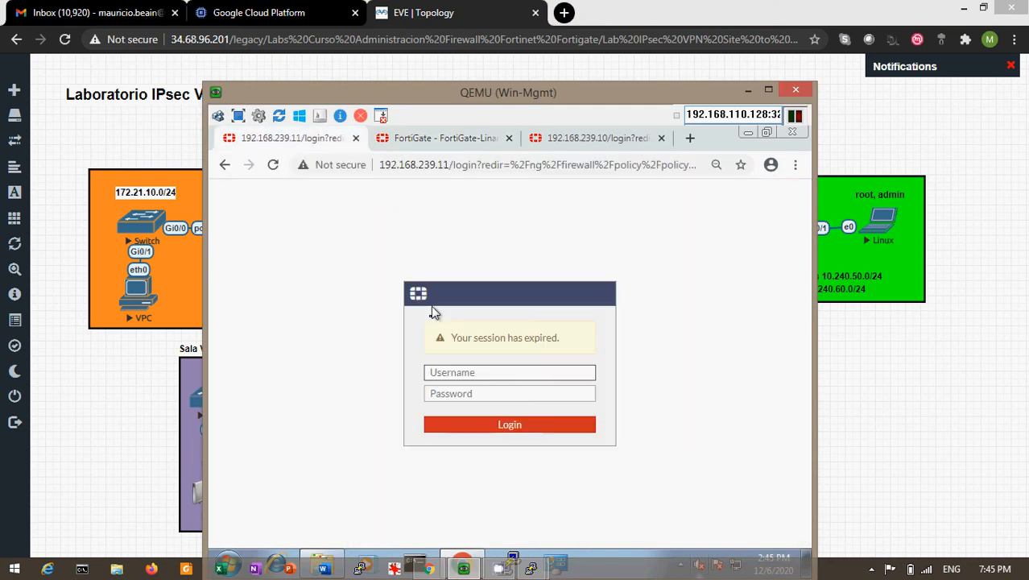
click(490, 372)
text(admin)
key(Tab)
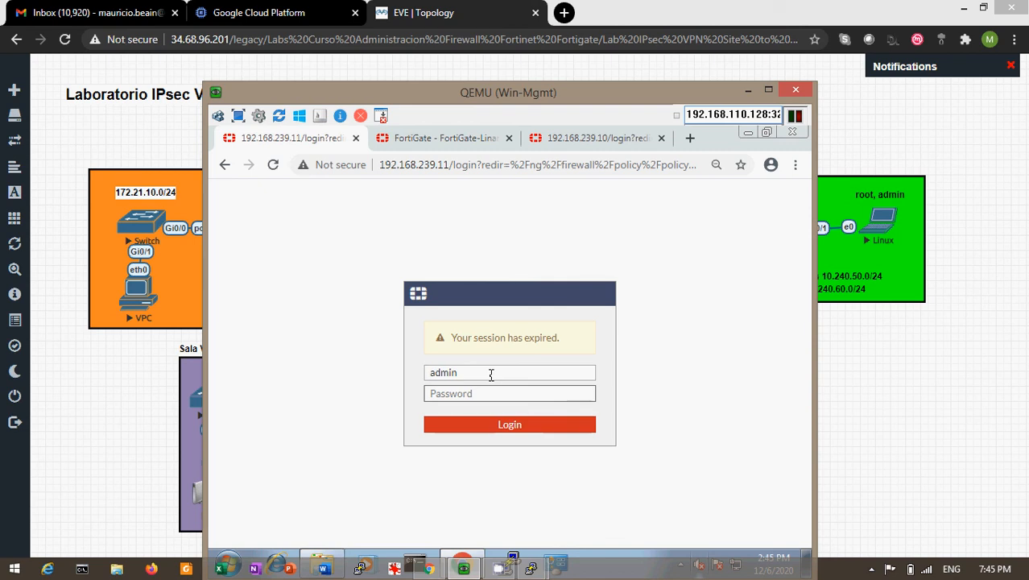
text(*****)
key(Return)
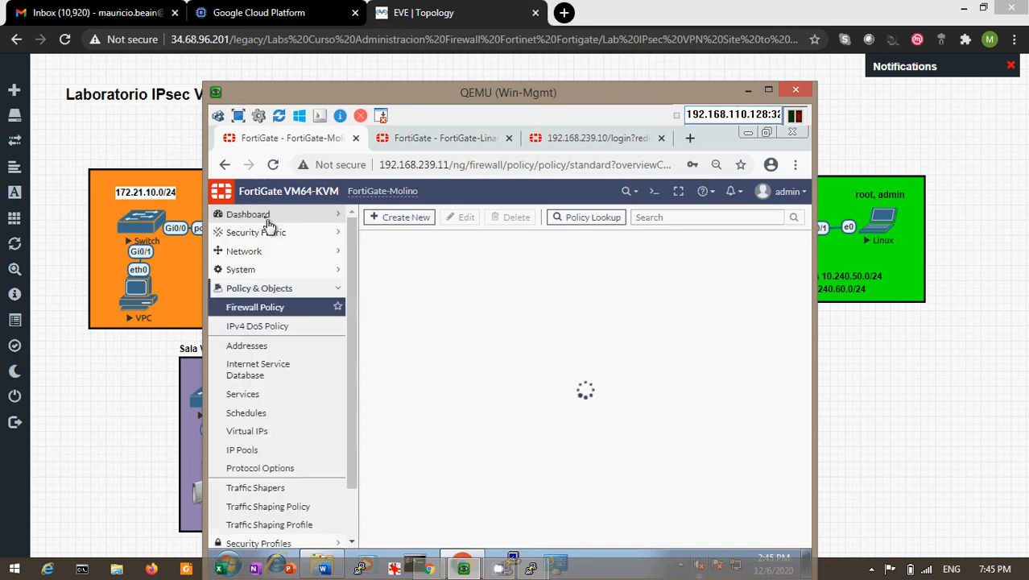
- Check hit counts on the three Linares policies in FortiView Policies, then return to VPCS
click(258, 216)
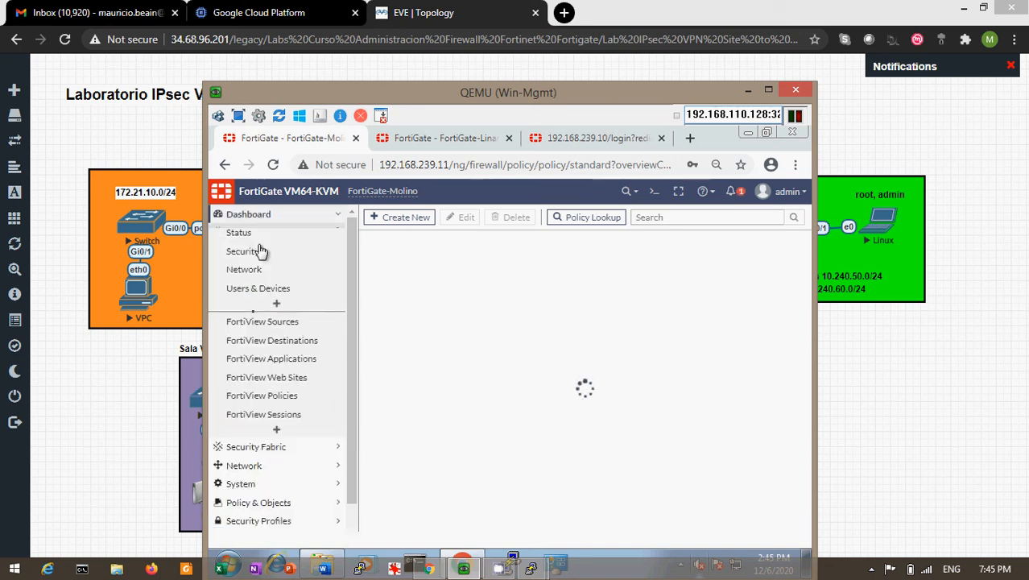
click(261, 399)
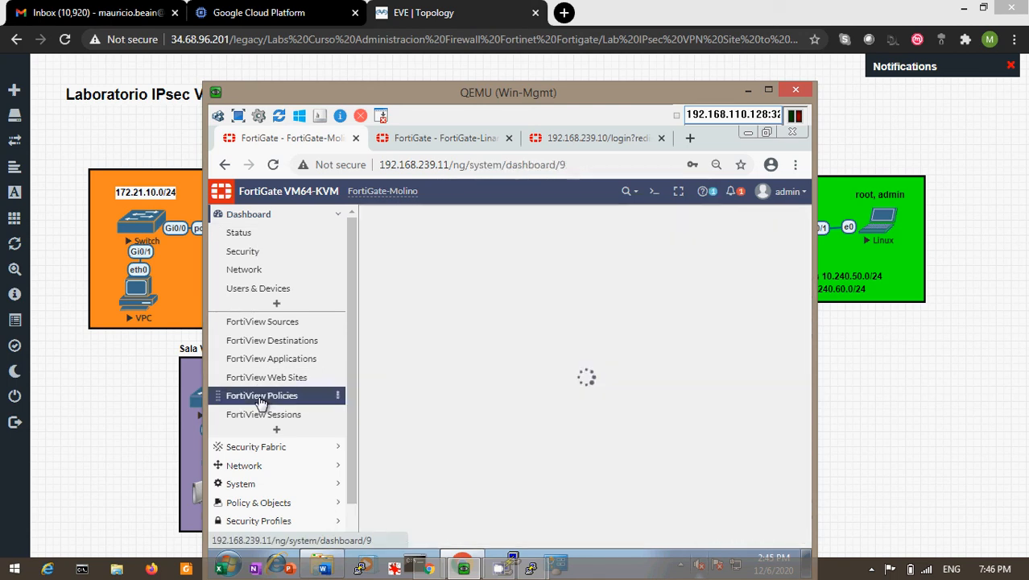
click(260, 398)
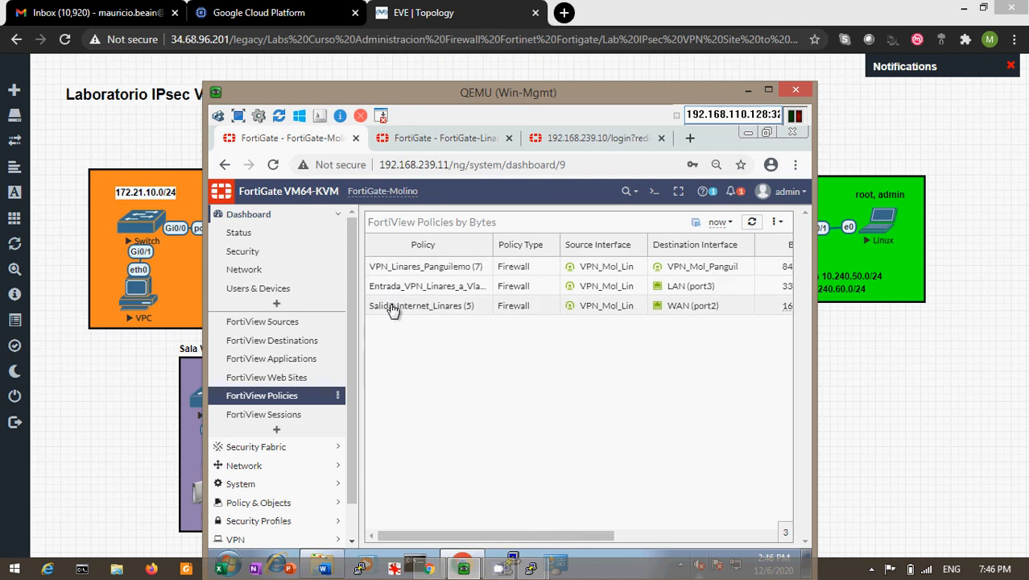
mouse_move(443, 307)
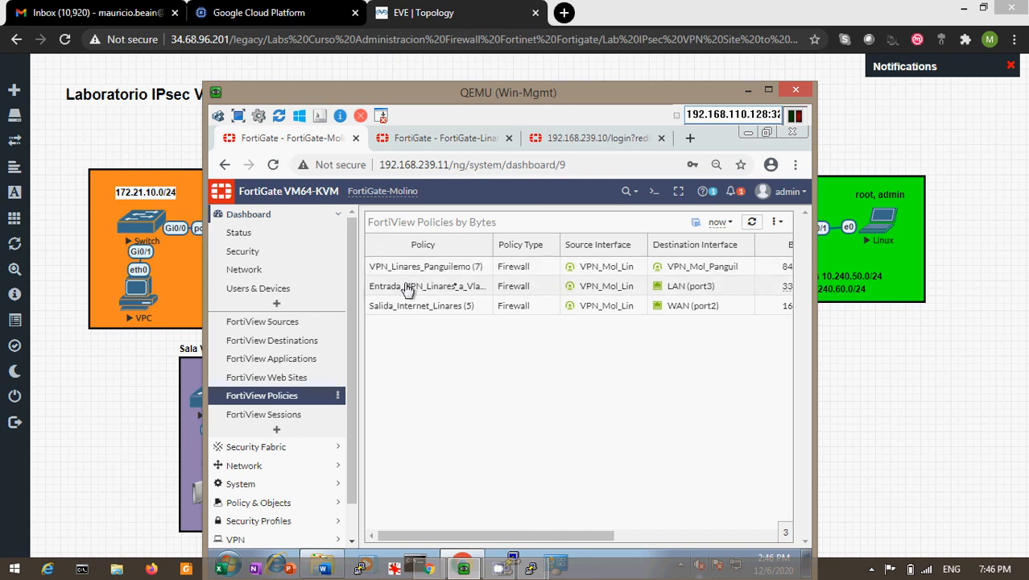
mouse_move(486, 289)
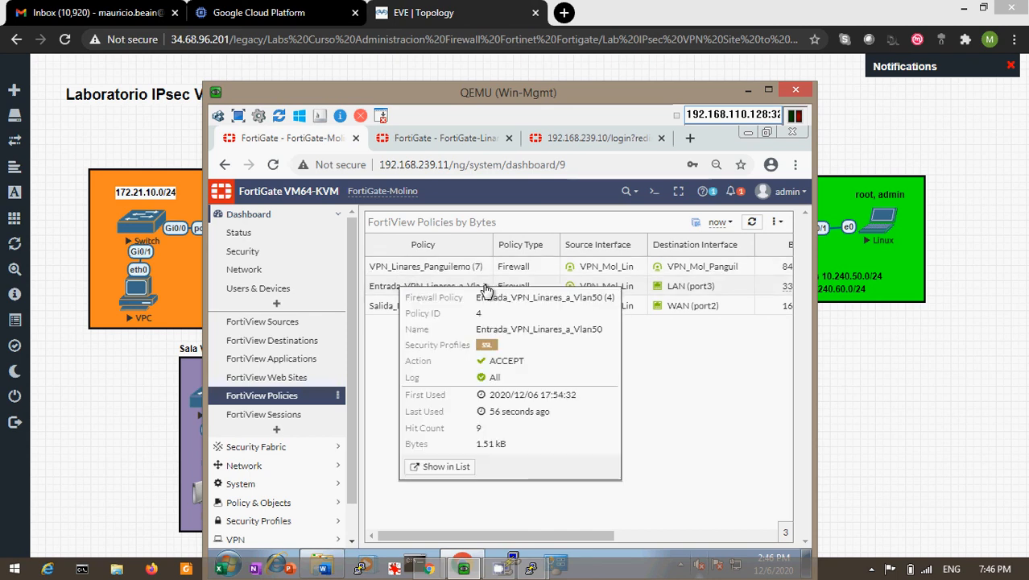
mouse_move(401, 269)
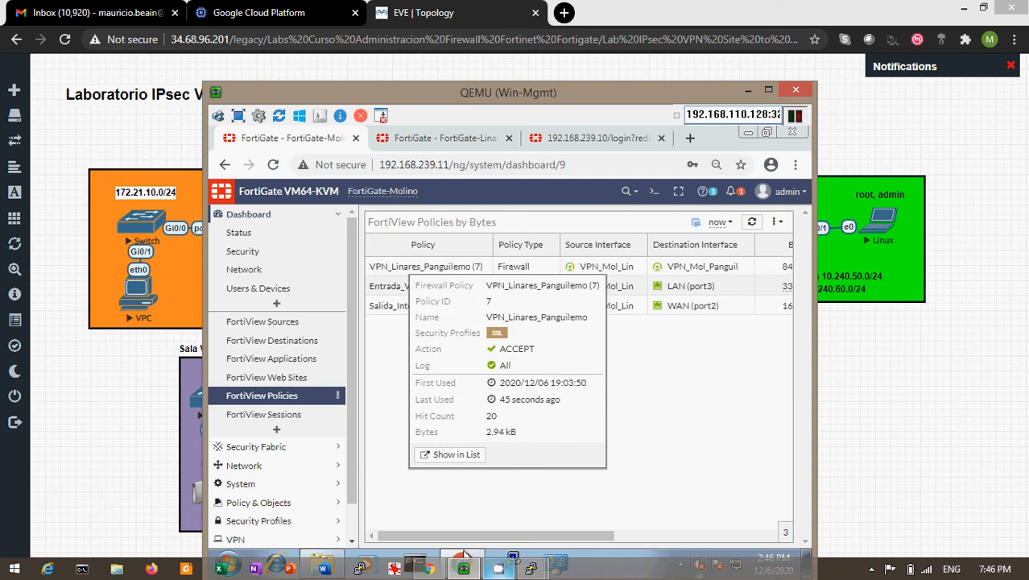
mouse_move(452, 570)
click(431, 507)
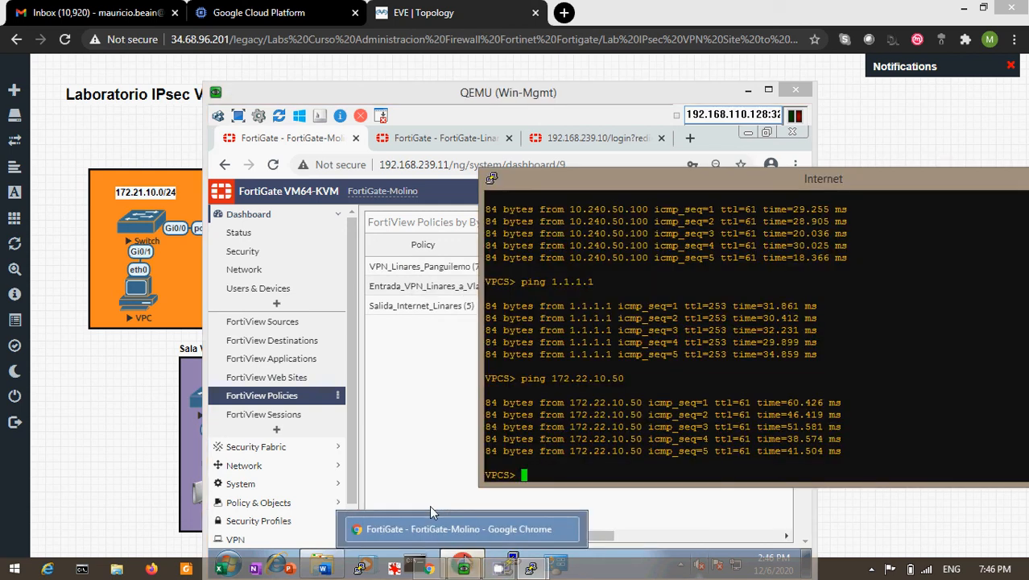
- From the 172.21.10.50 VPC, list its addresses and ping 172.22.10.50 and 1.1.1.1
text(show)
key(Return)
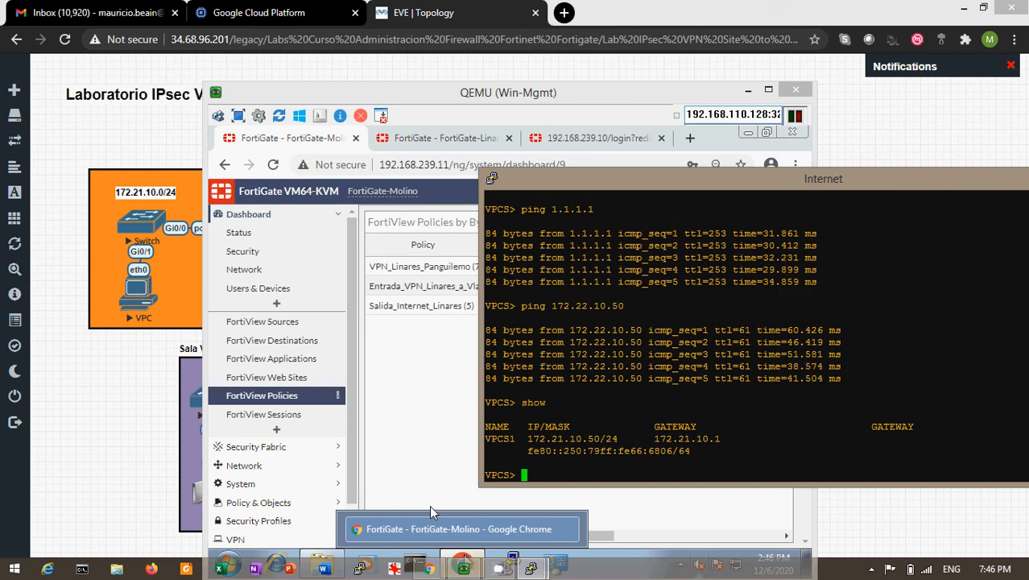
text(show)
key(Up)
key(Return)
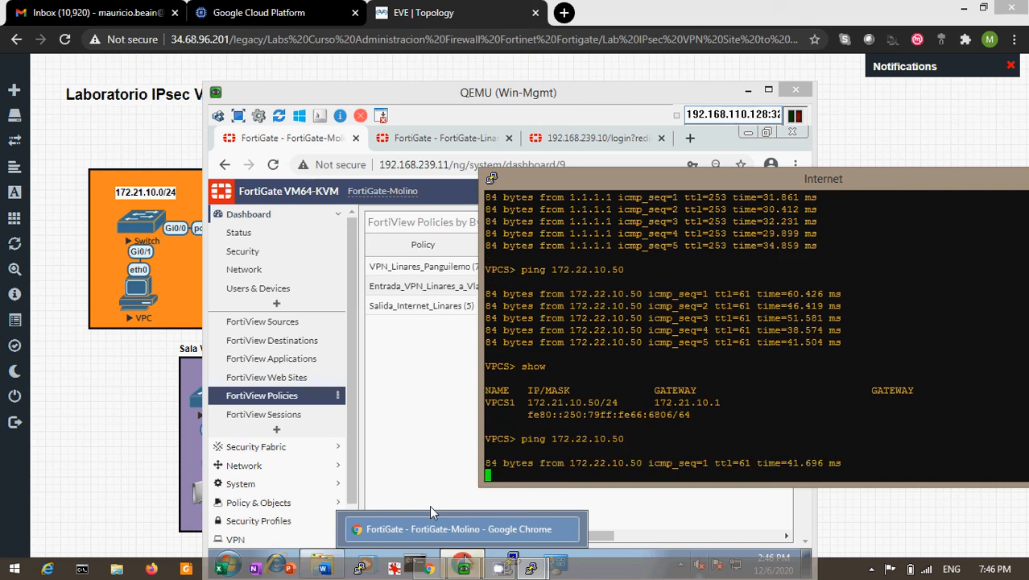
key(ctrl+c)
text(show)
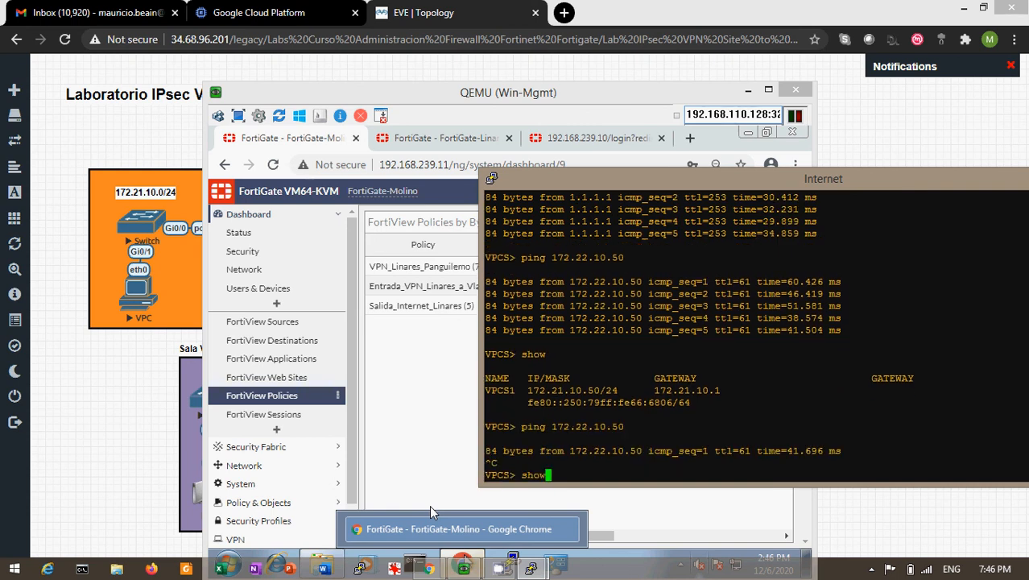
key(Up)
key(Return)
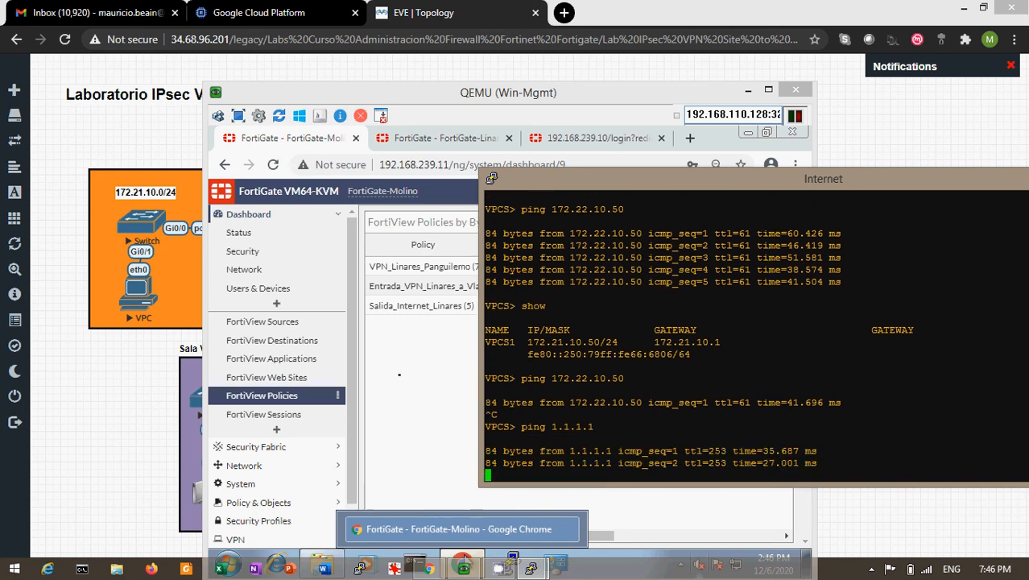
- Refresh FortiView Policies to show the Panguilemo policies, then bring the topology forward
click(465, 561)
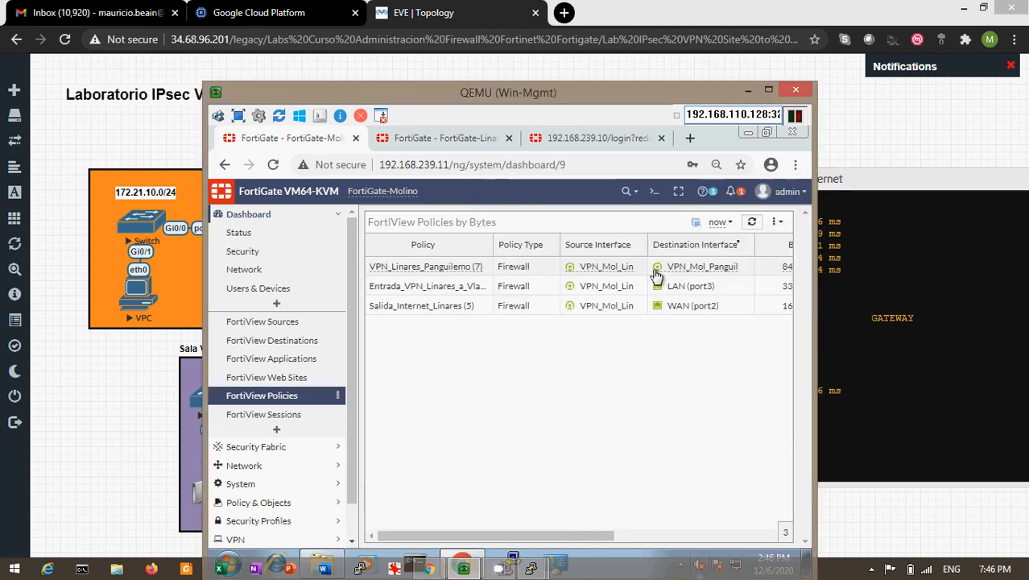
click(754, 223)
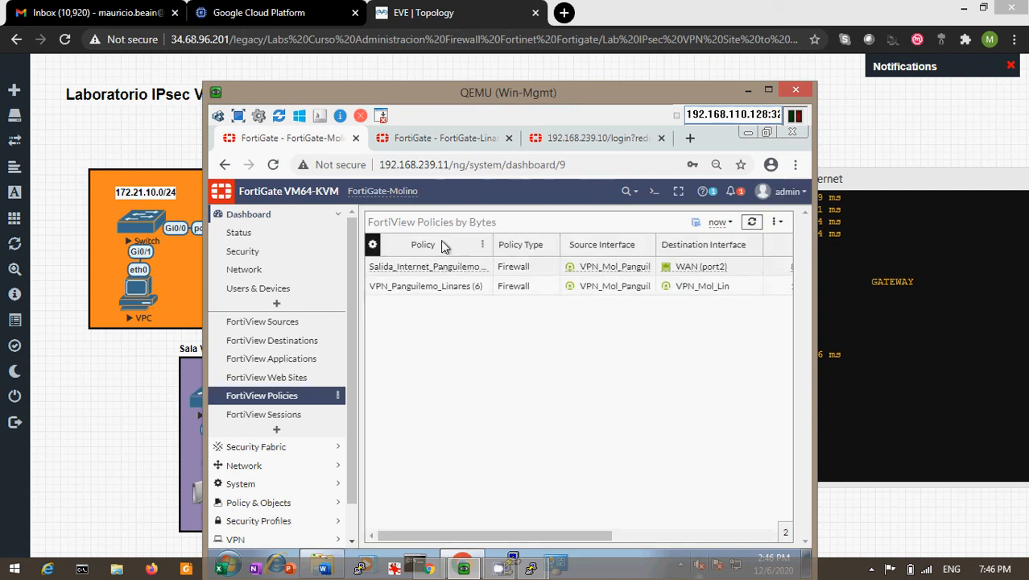
mouse_move(408, 288)
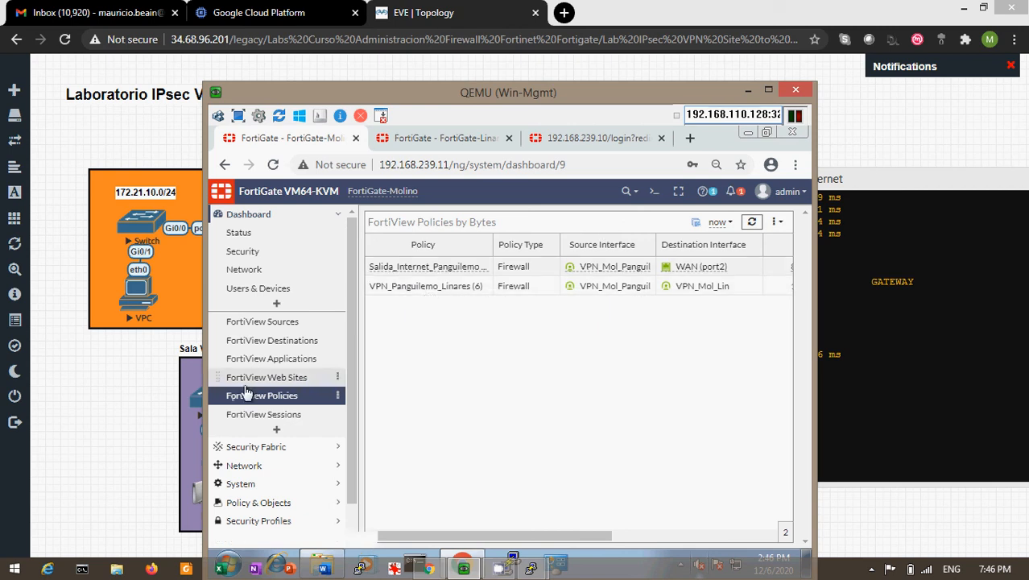
click(748, 91)
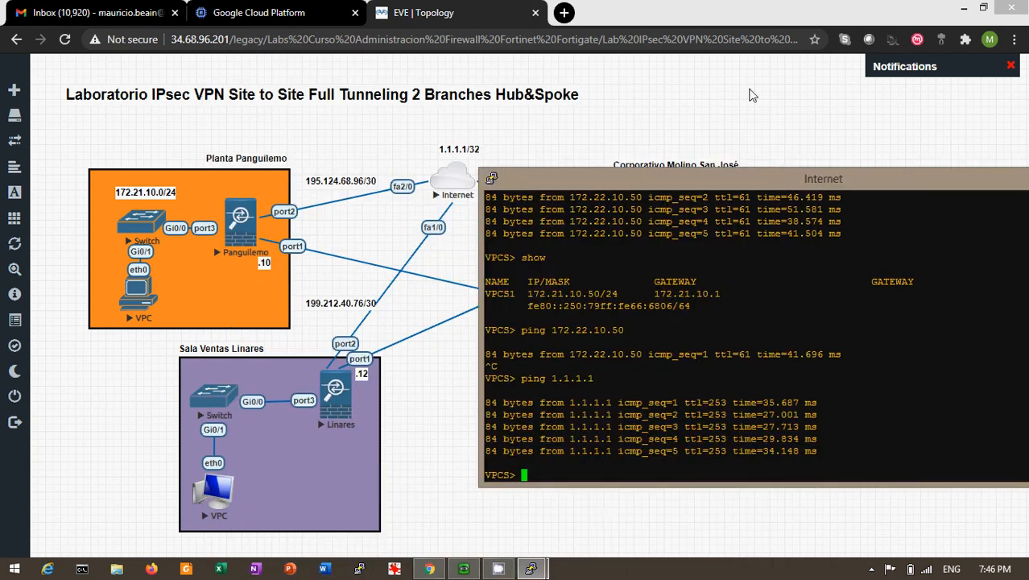
click(748, 95)
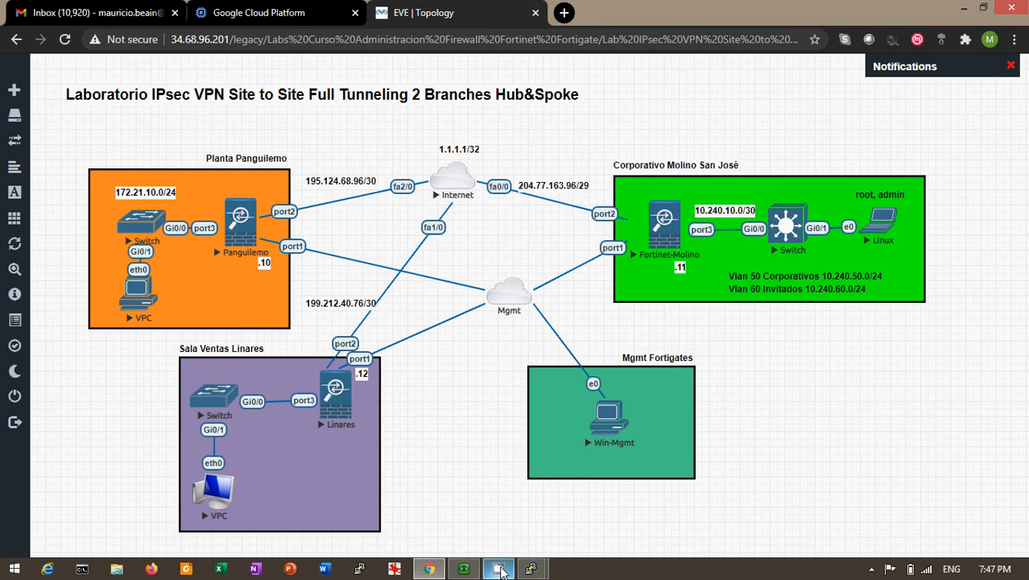
- Review the Molino firewall policies grouped as Locales, Panguilemo, Linares and VPN_Inter_Sucursales
click(531, 569)
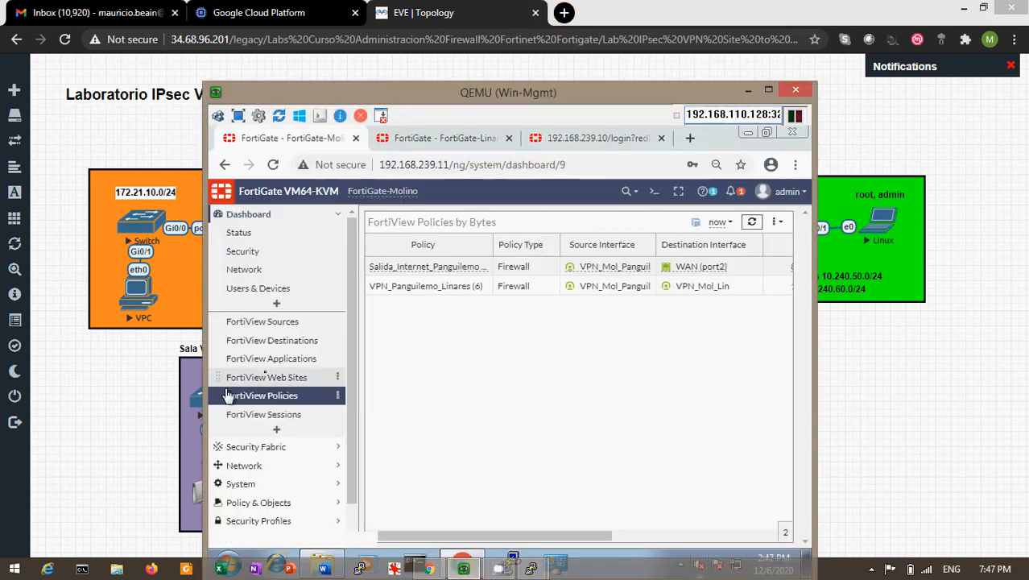
click(258, 504)
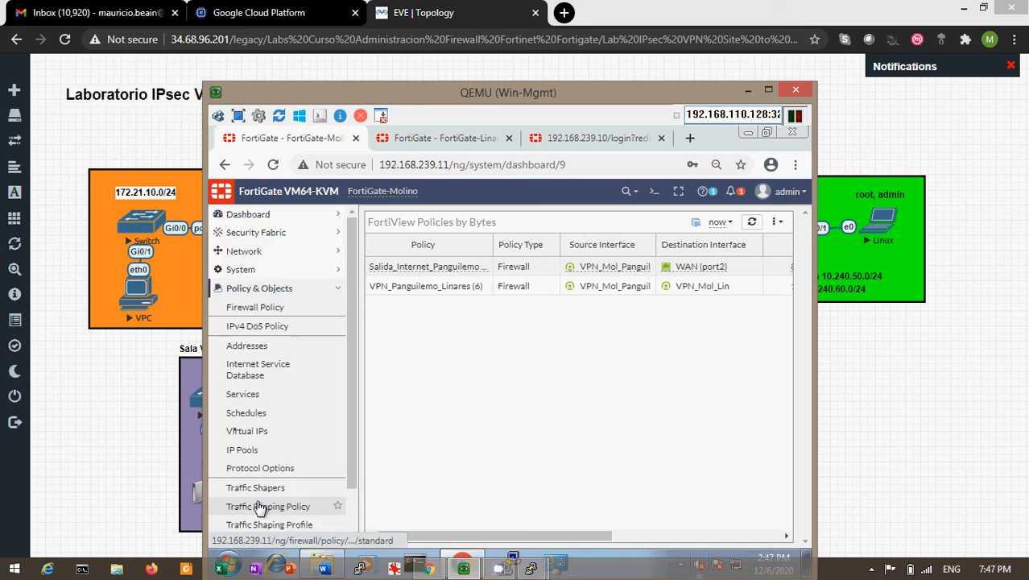
click(253, 314)
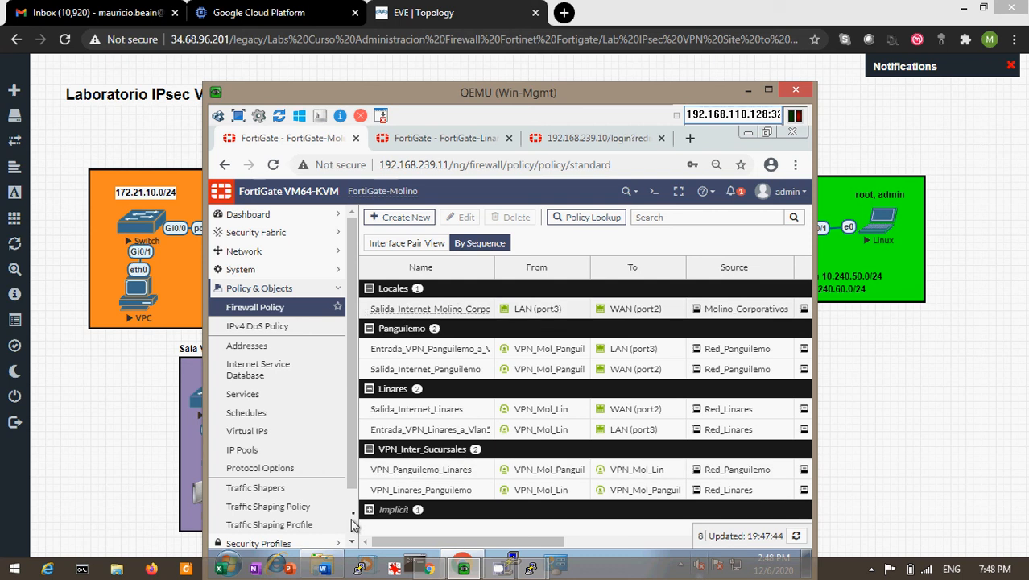
scroll(355, 520, down, 2)
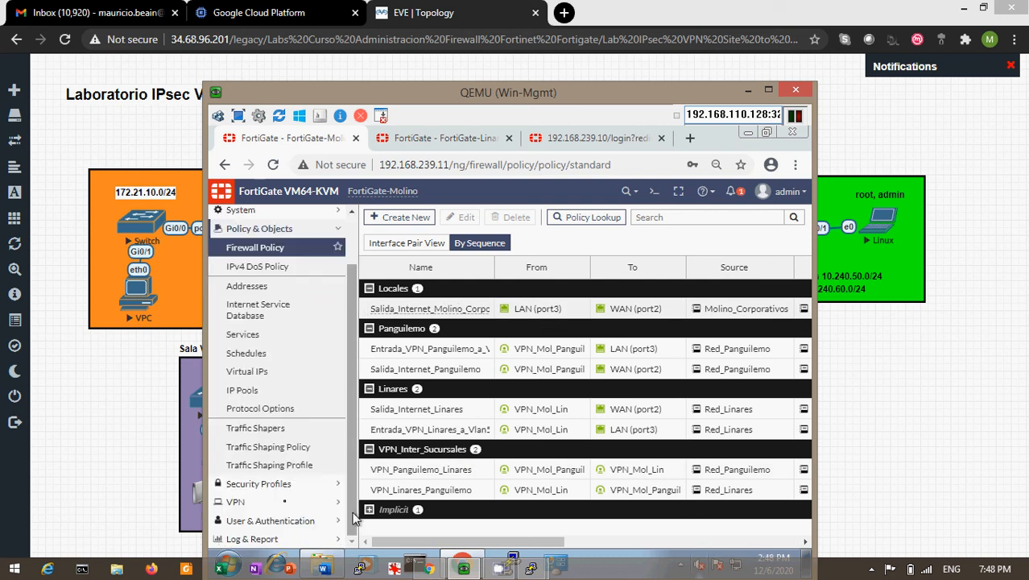
click(259, 484)
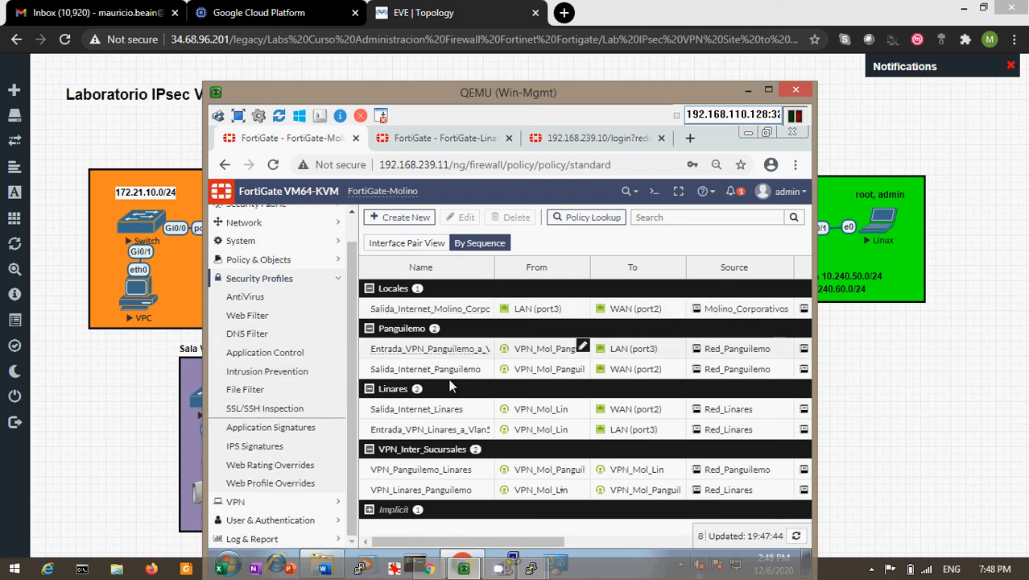
- Minimize the Win-Mgmt window and bring up CamStudio from the system tray
click(979, 116)
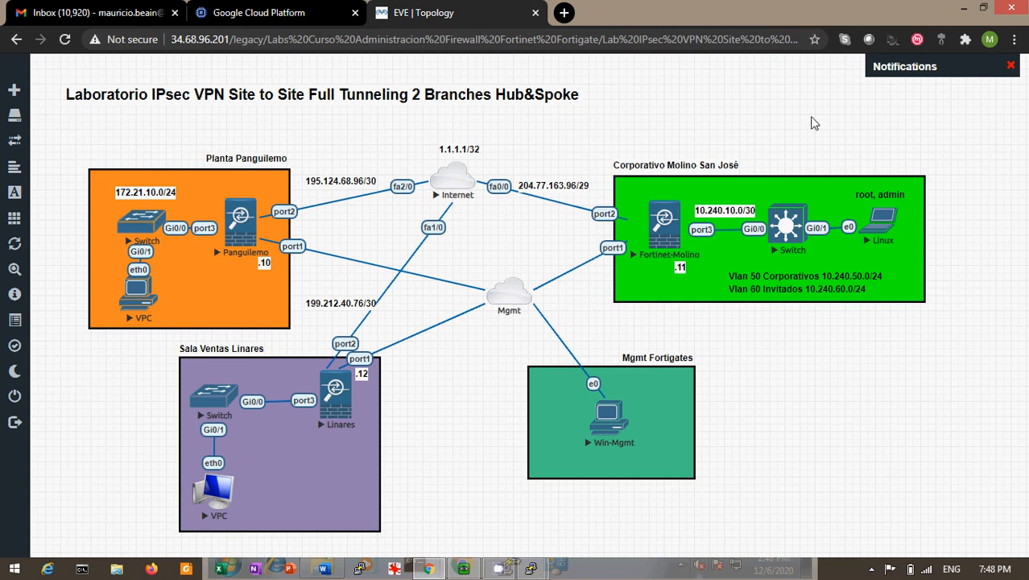
click(871, 569)
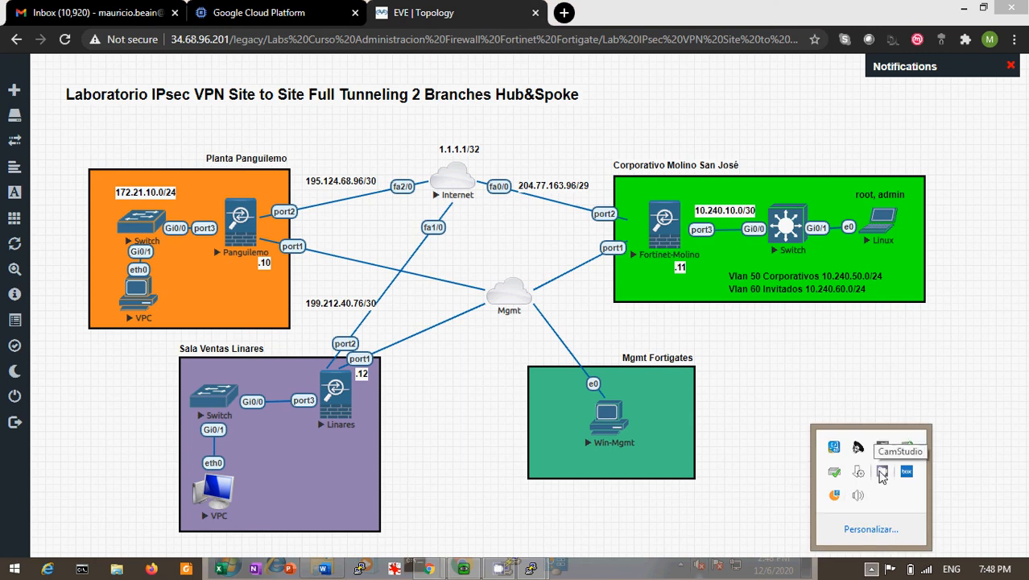
click(882, 473)
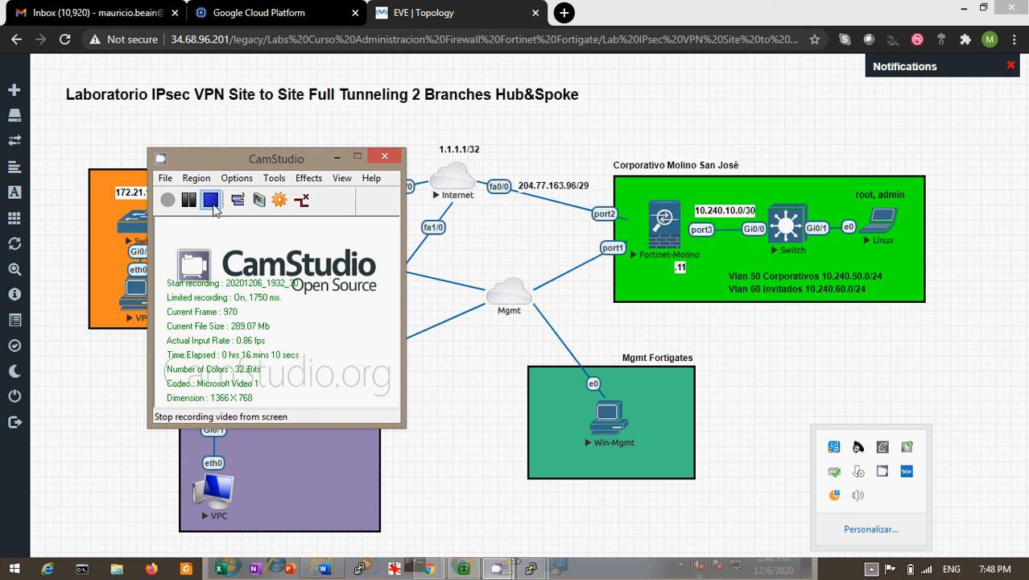